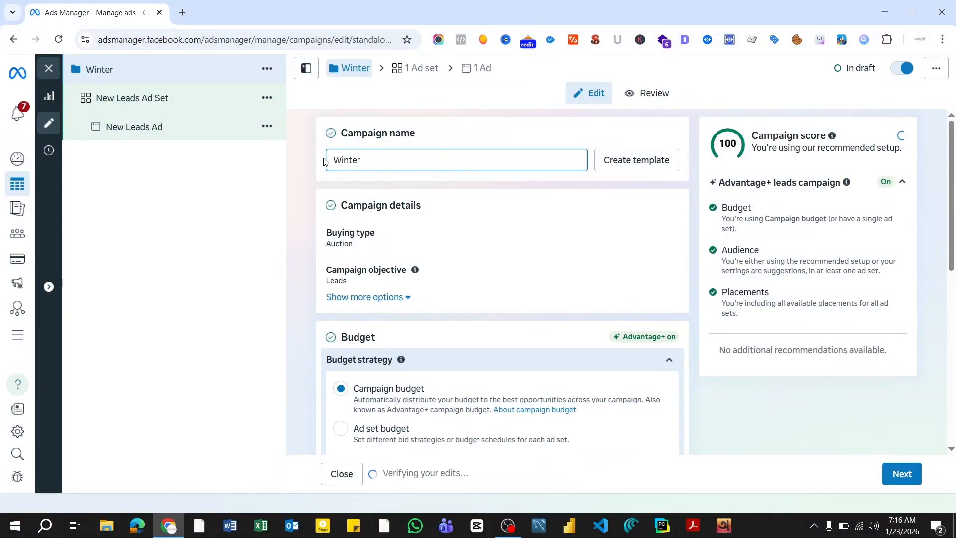
Step: Complete the campaign name as "Winter_Leads_23rd Jan 2026"
type("Leads")
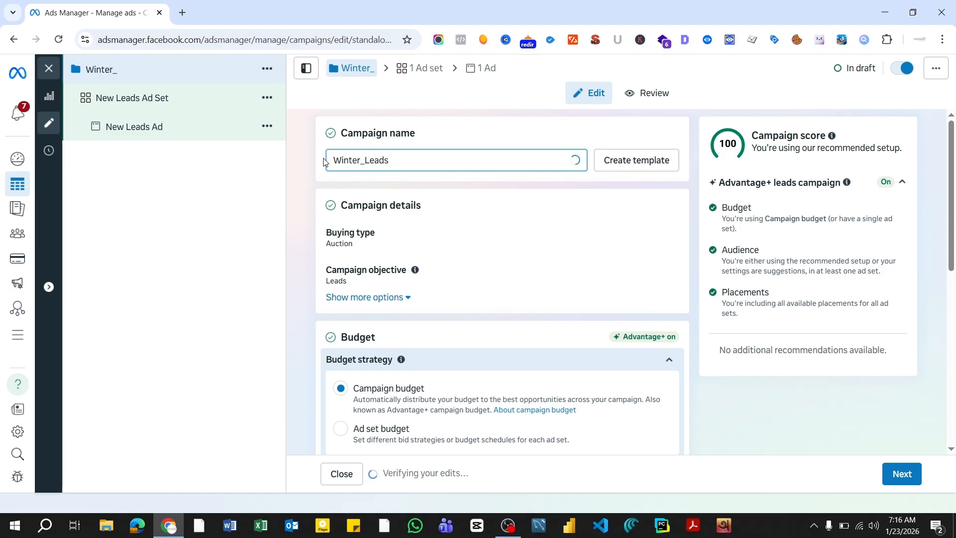
type("_")
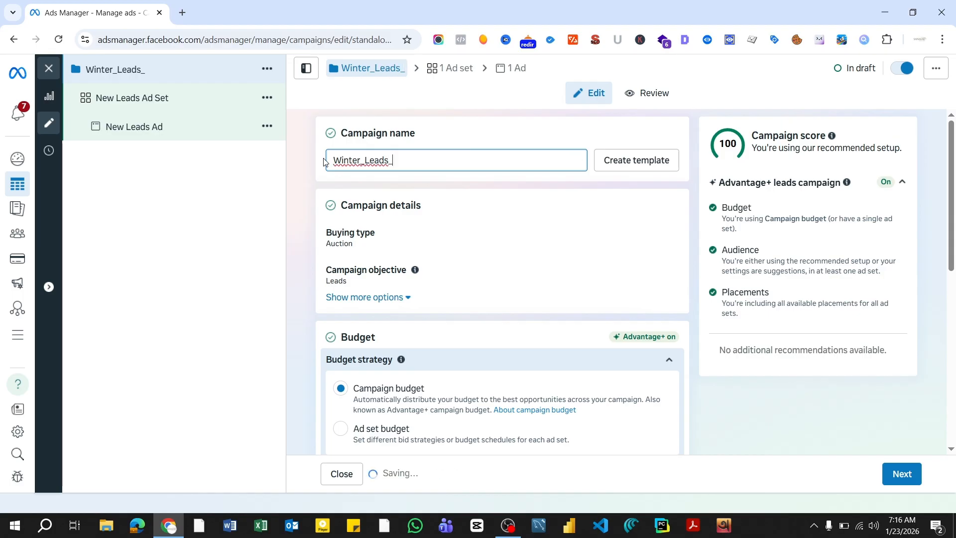
type("23rd")
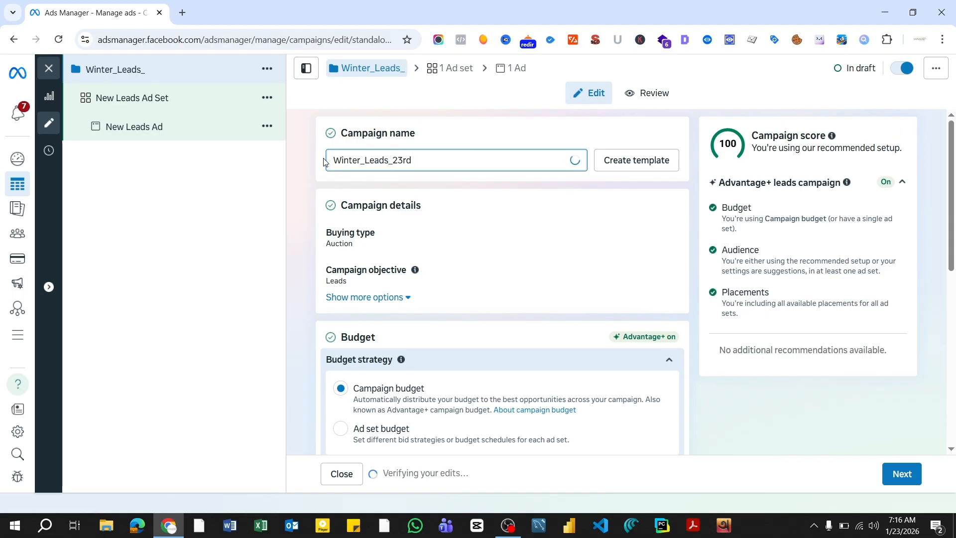
type(" Jan 2026")
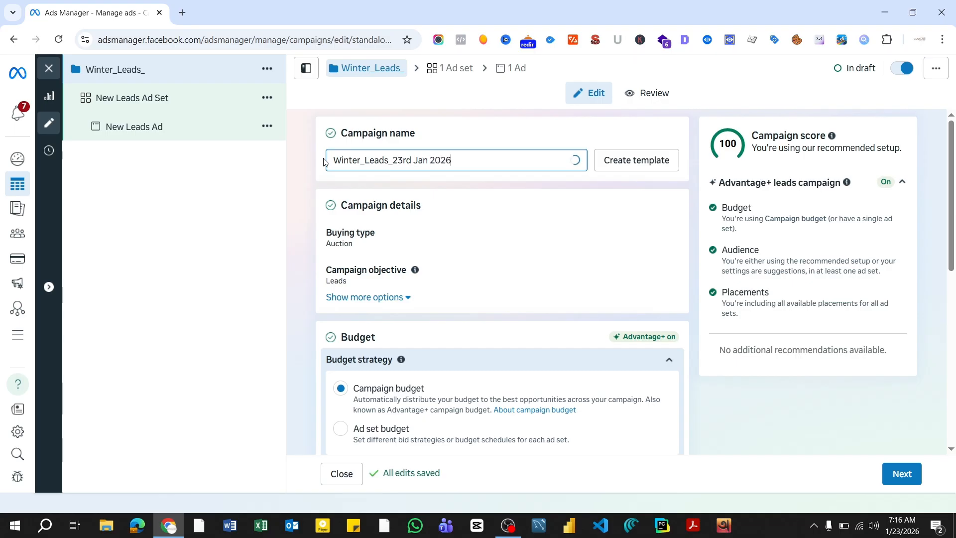
Step: Switch the budget strategy to Ad set budget and turn off sharing some of the budget with other ad sets
scroll(547, 337, "down", 3)
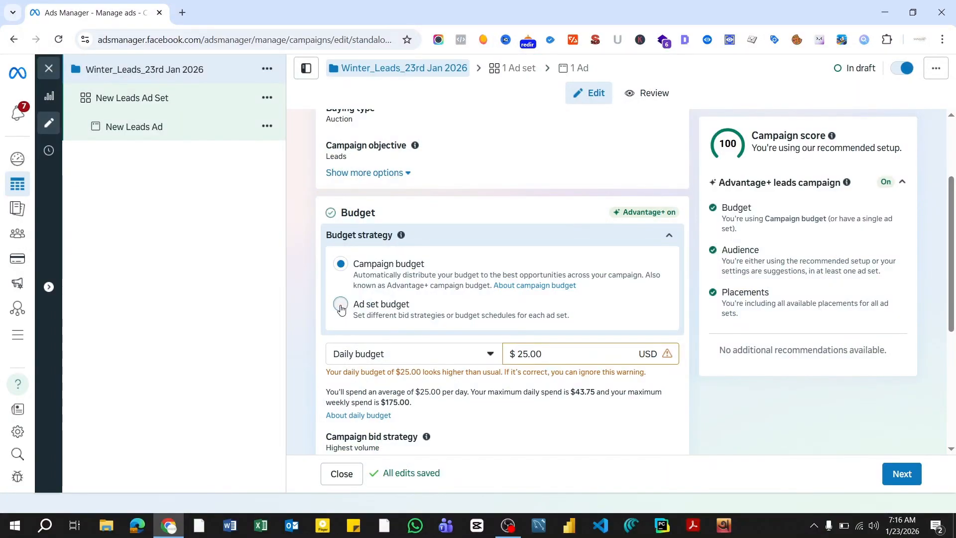
left_click(340, 305)
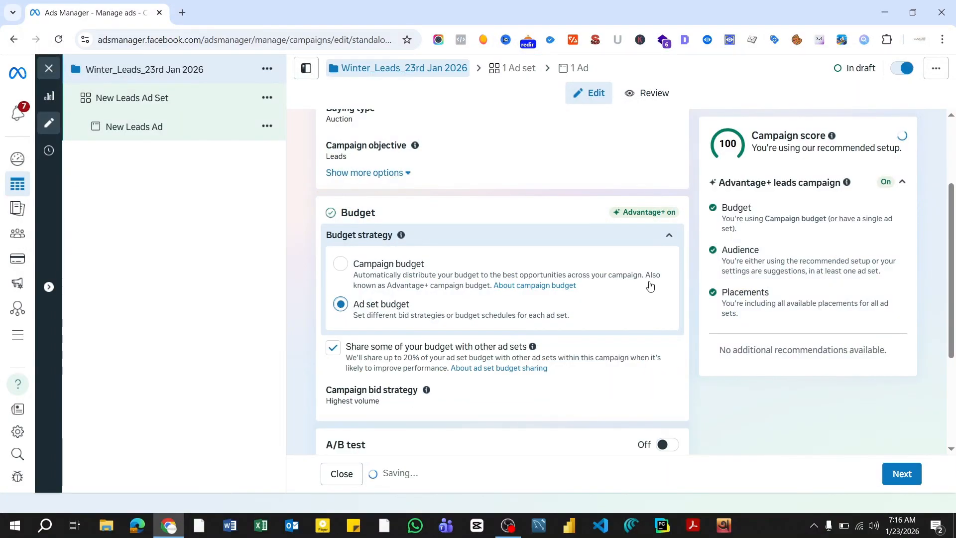
scroll(695, 259, "down", 1)
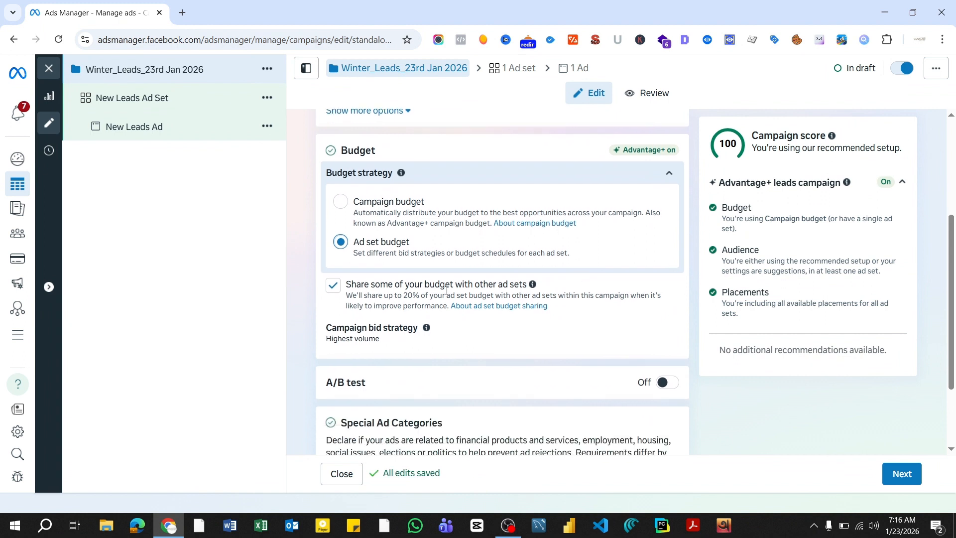
left_click(335, 290)
scroll(692, 237, "down", 1)
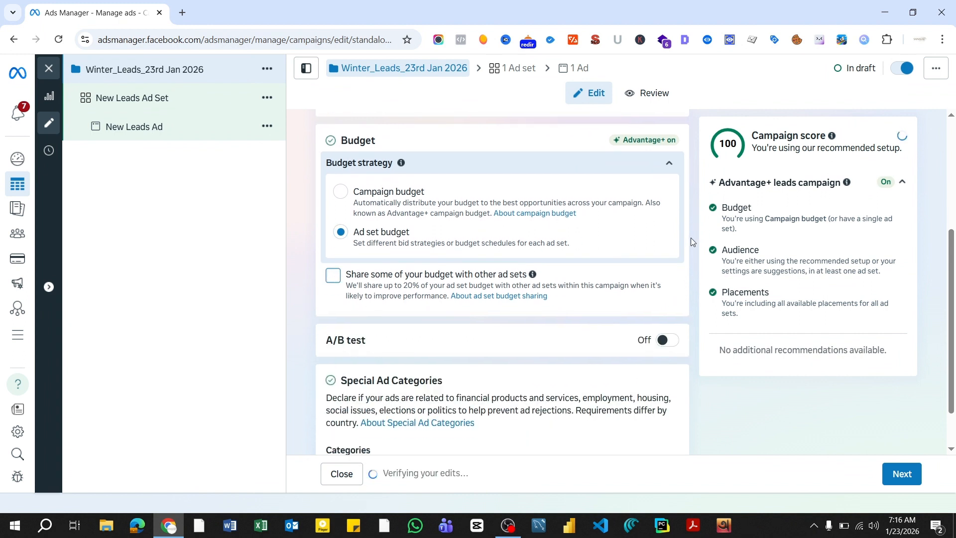
Step: Check the Special Ad Categories options without declaring any, and continue to the ad set settings
scroll(691, 237, "down", 1)
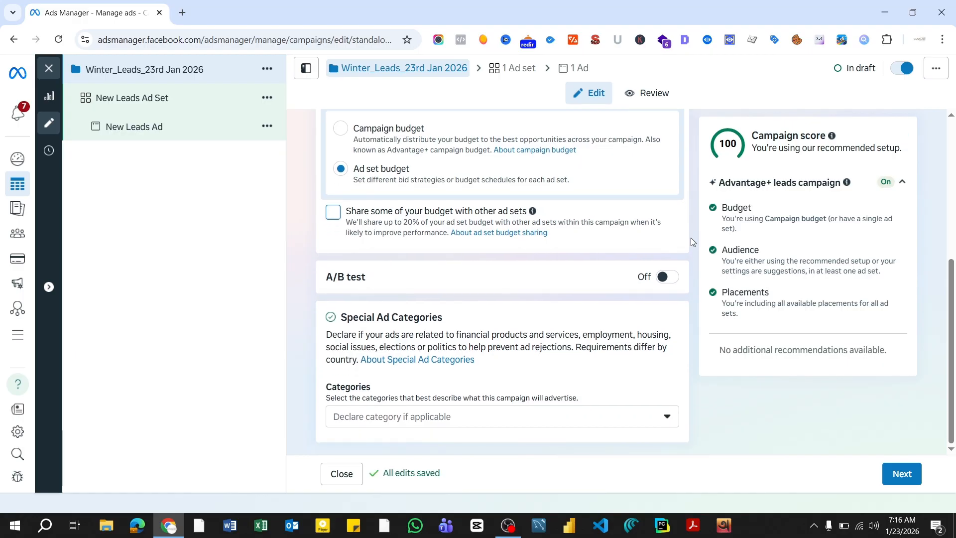
left_click(616, 418)
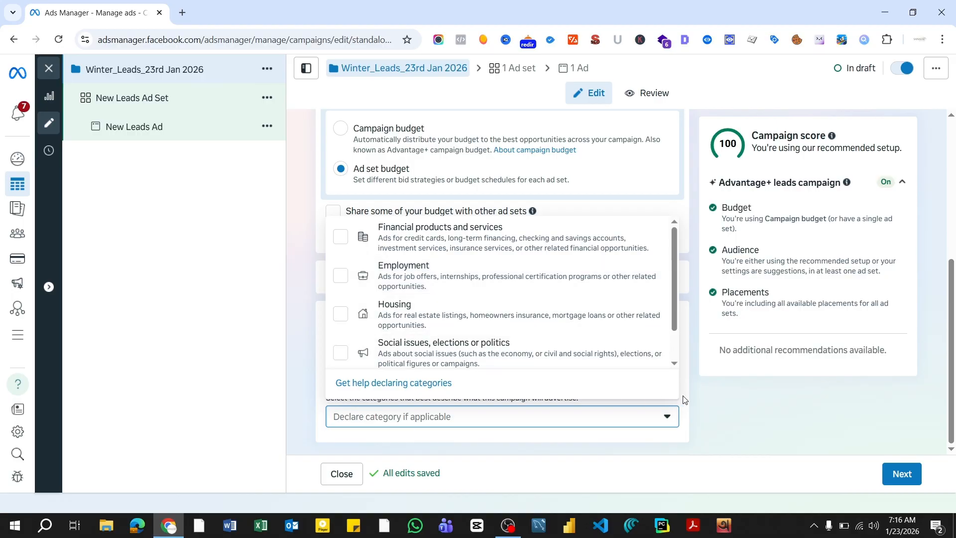
left_click(703, 390)
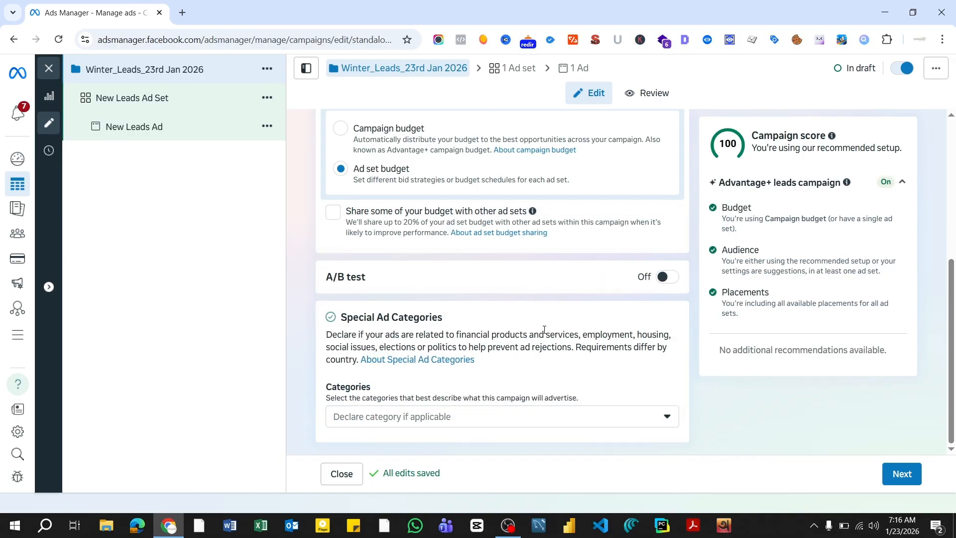
left_click(900, 476)
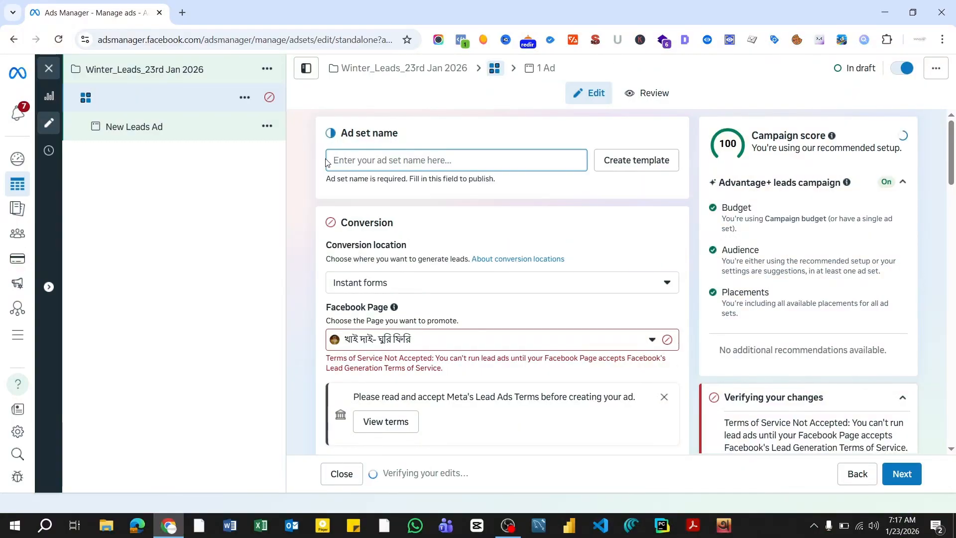
Step: Name the ad set "7 days-10$-broad aud"
type("7 days-")
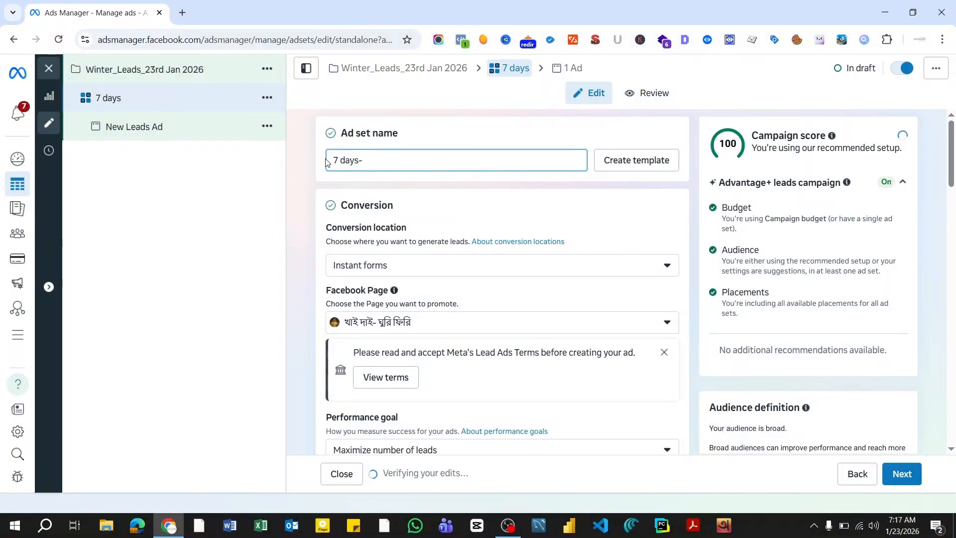
type("10$")
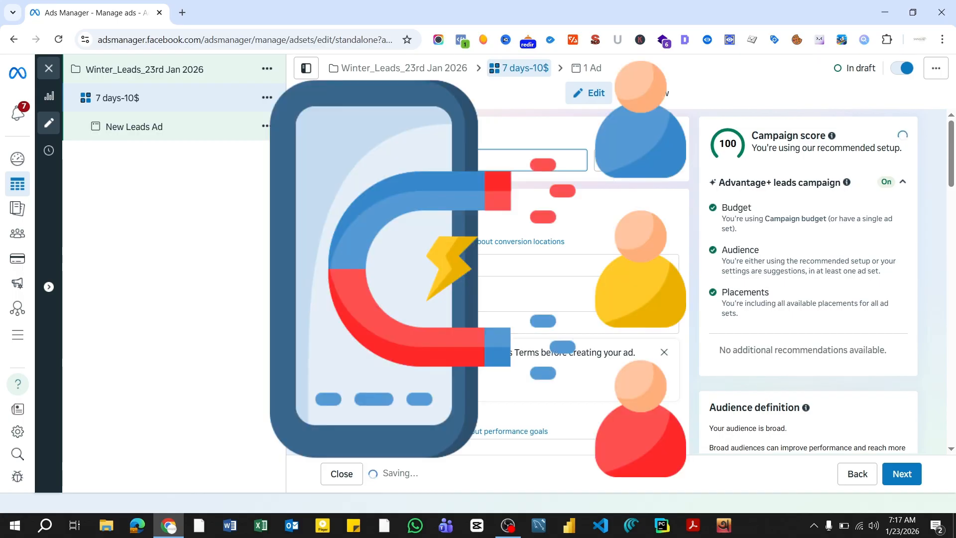
type("-")
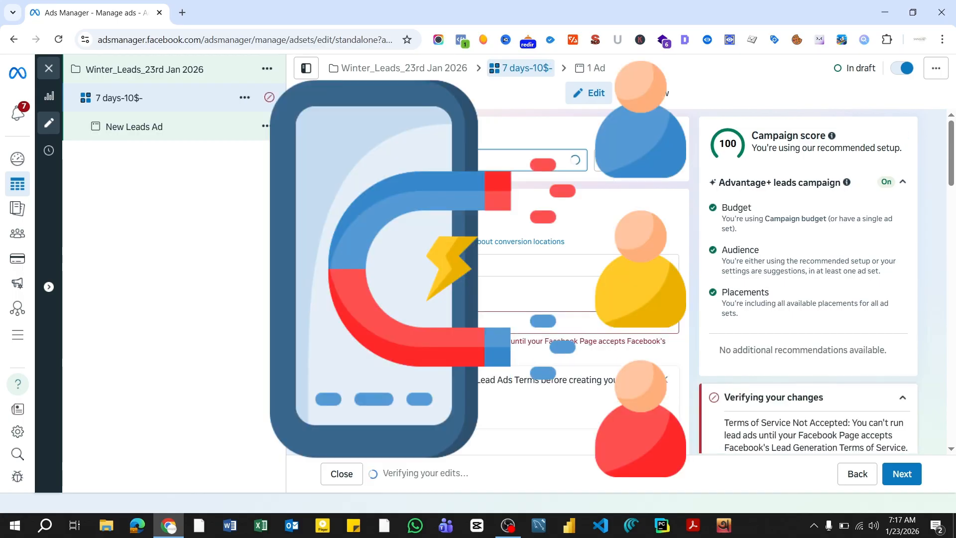
type("broad")
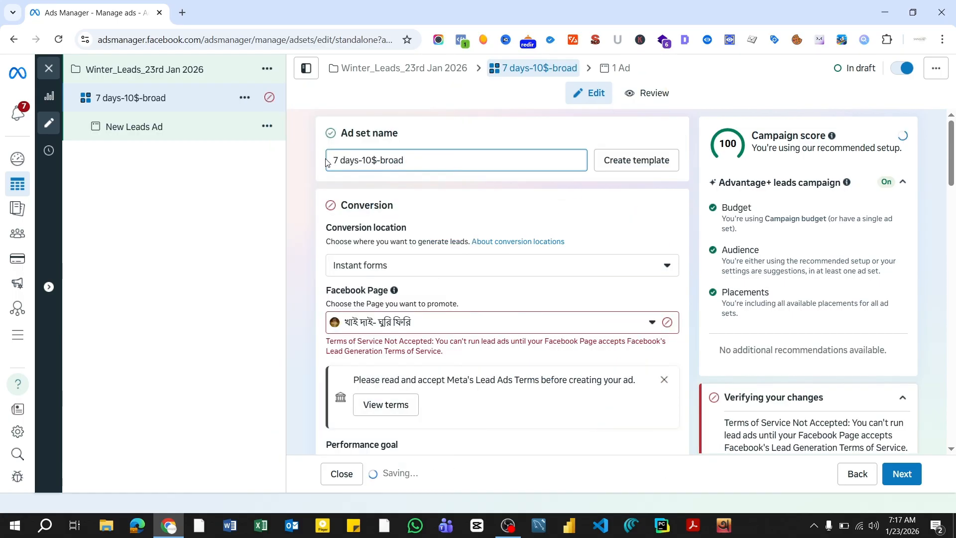
type(" aud")
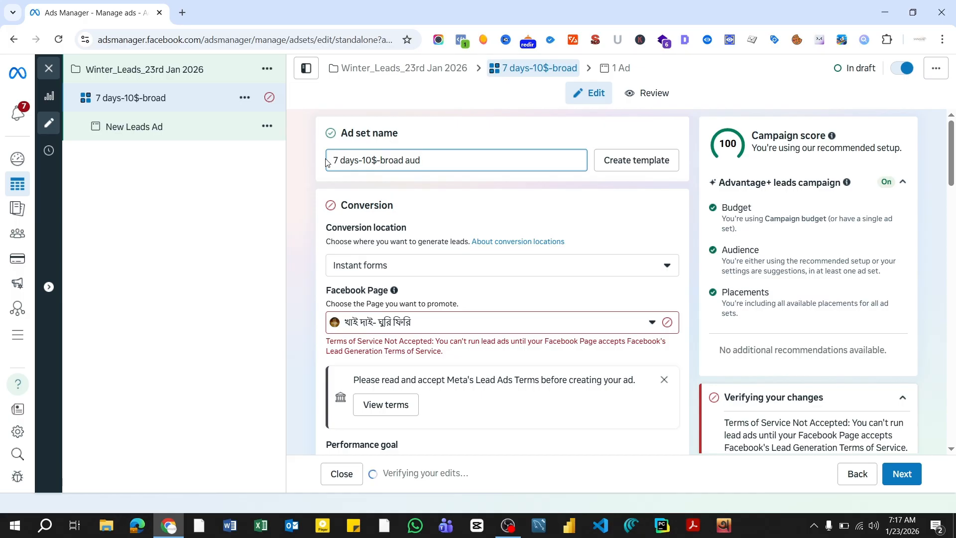
left_click(305, 198)
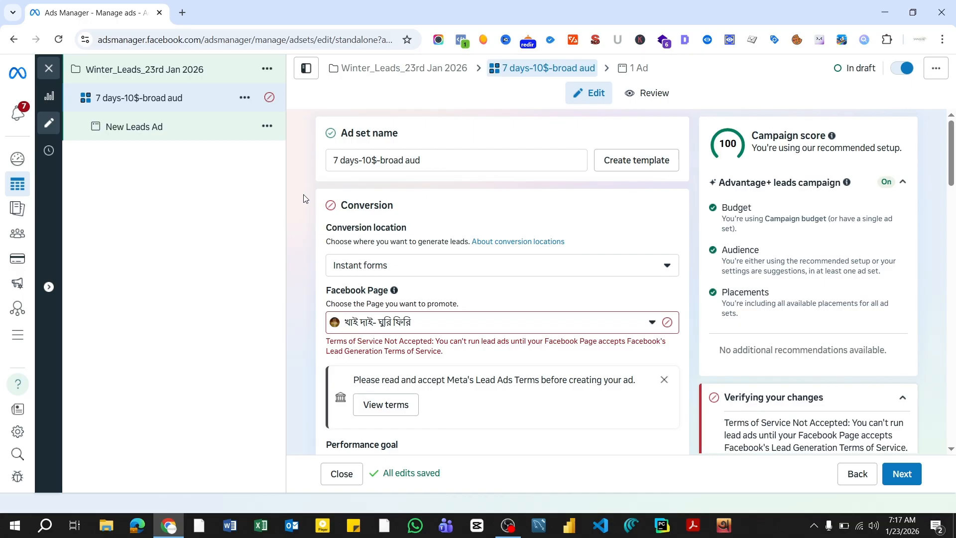
Step: Keep Instant forms as the conversion location, then view and accept Meta's Lead Ads Terms for the selected Facebook Page
scroll(305, 199, "down", 1)
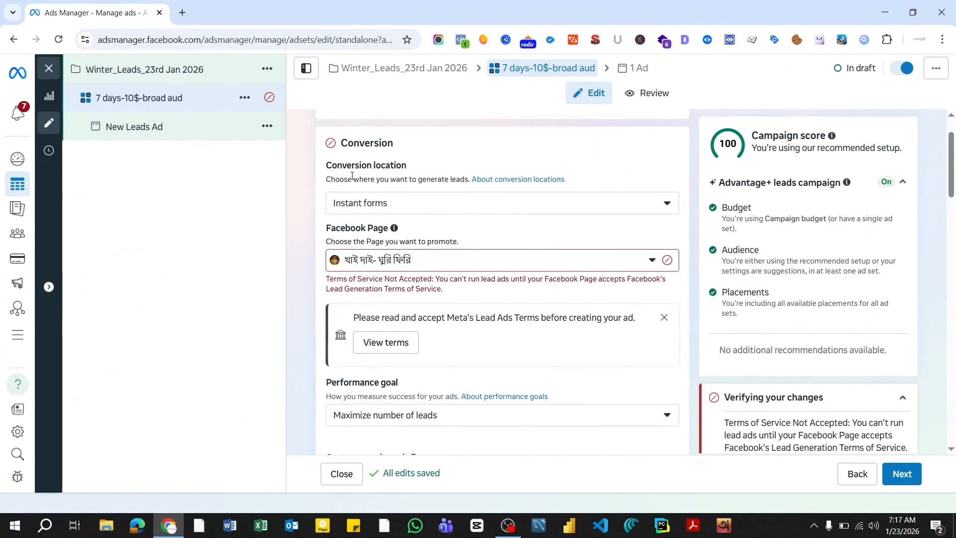
left_click(429, 209)
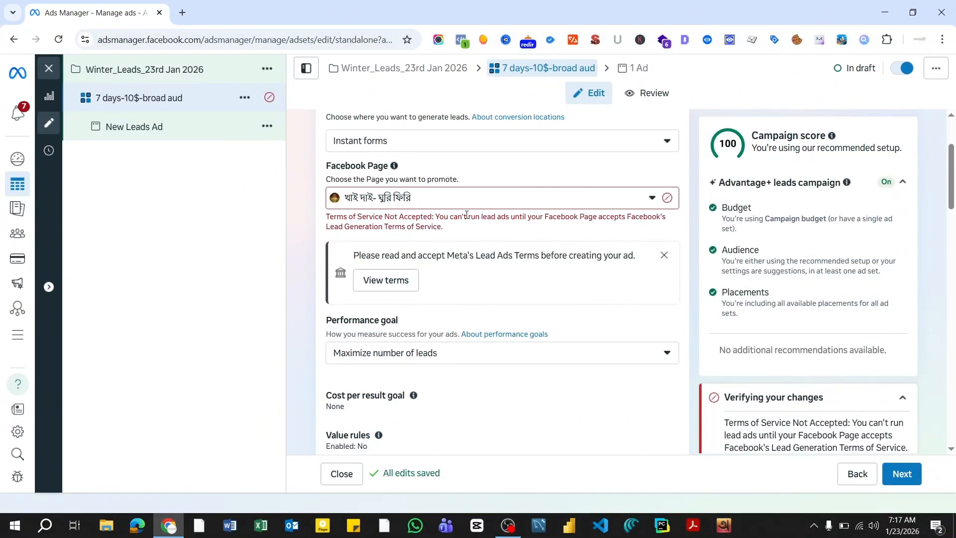
left_click(386, 282)
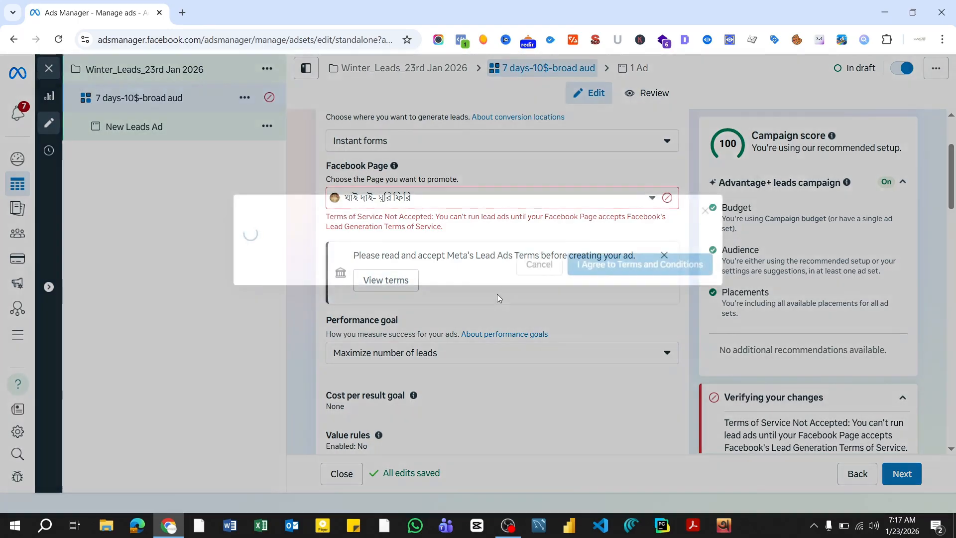
scroll(459, 326, "down", 6)
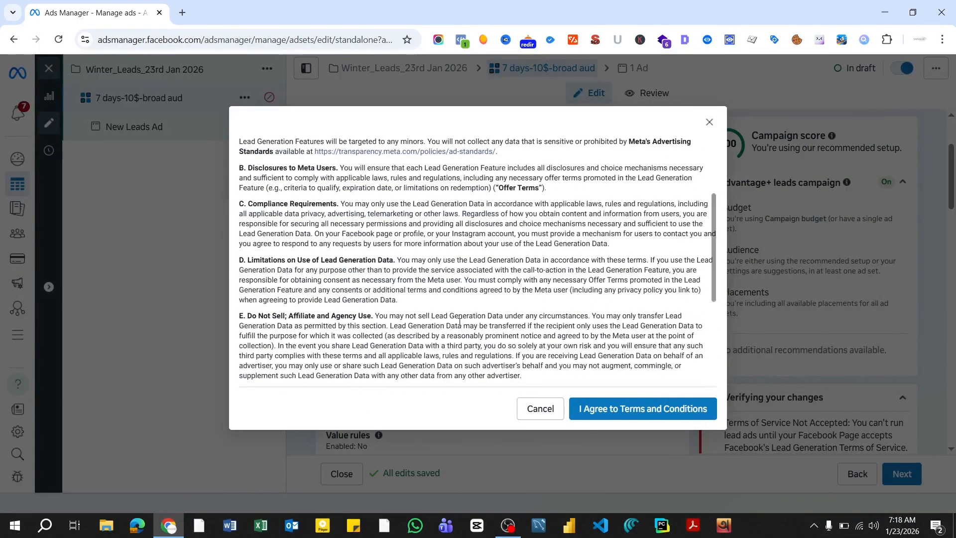
left_click(623, 410)
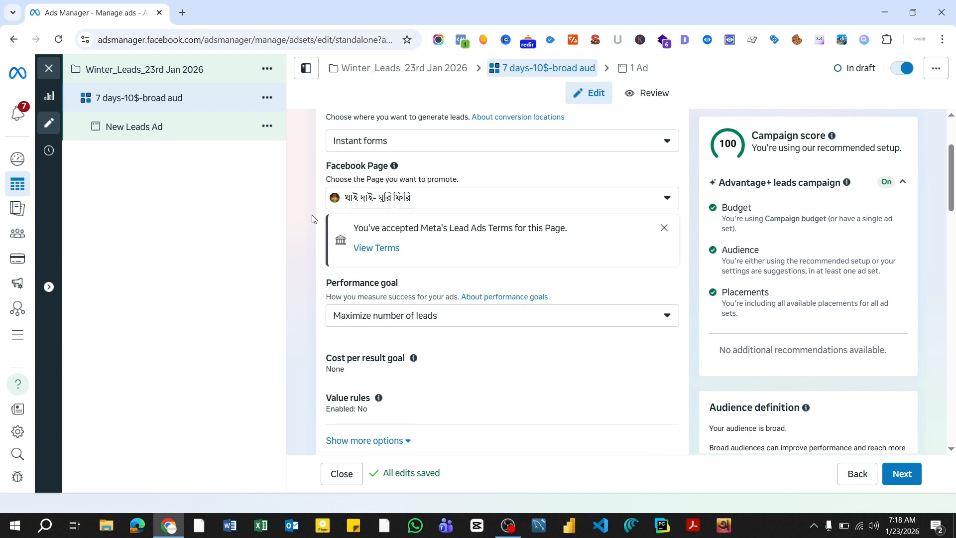
Step: Examine the available performance goals, keeping Maximize number of leads, and expand the value rules settings
scroll(313, 219, "down", 1)
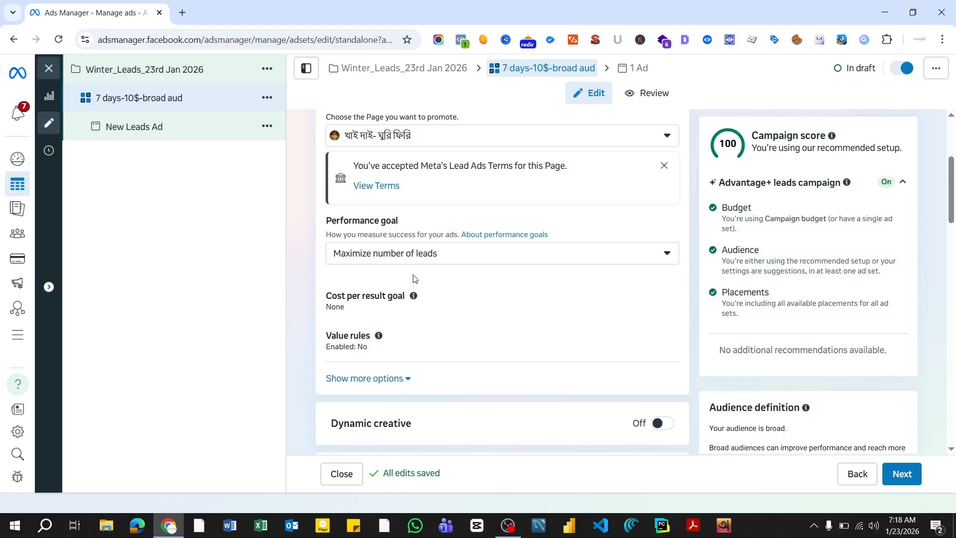
left_click(455, 258)
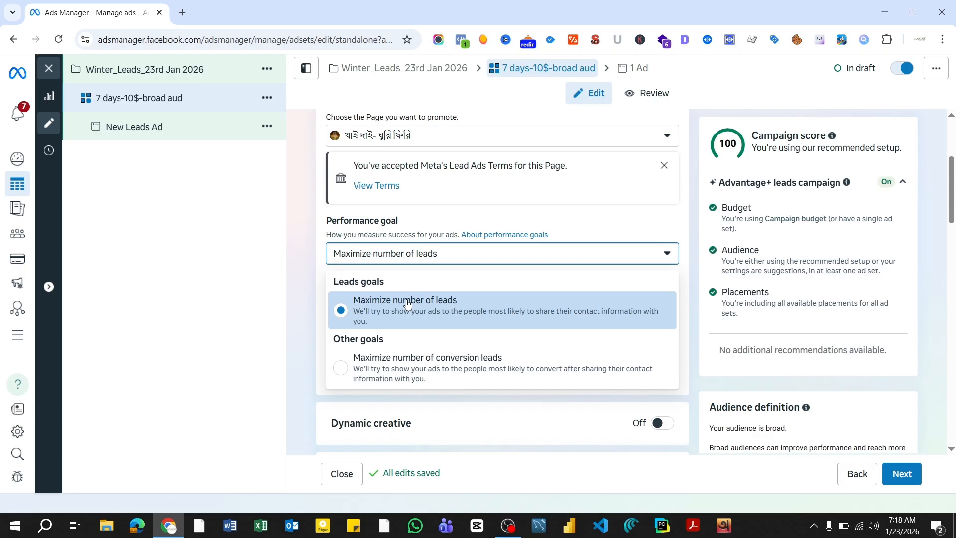
left_click(300, 235)
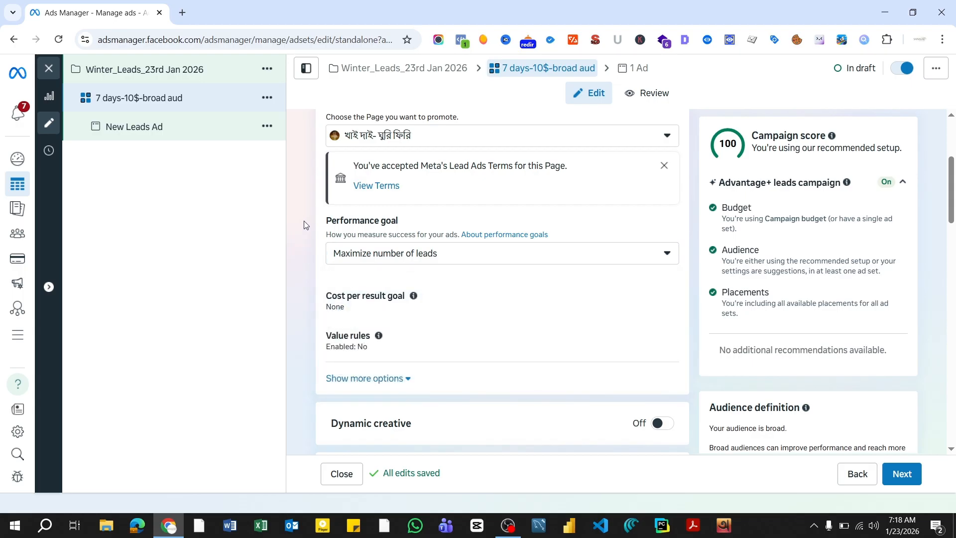
scroll(303, 221, "down", 3)
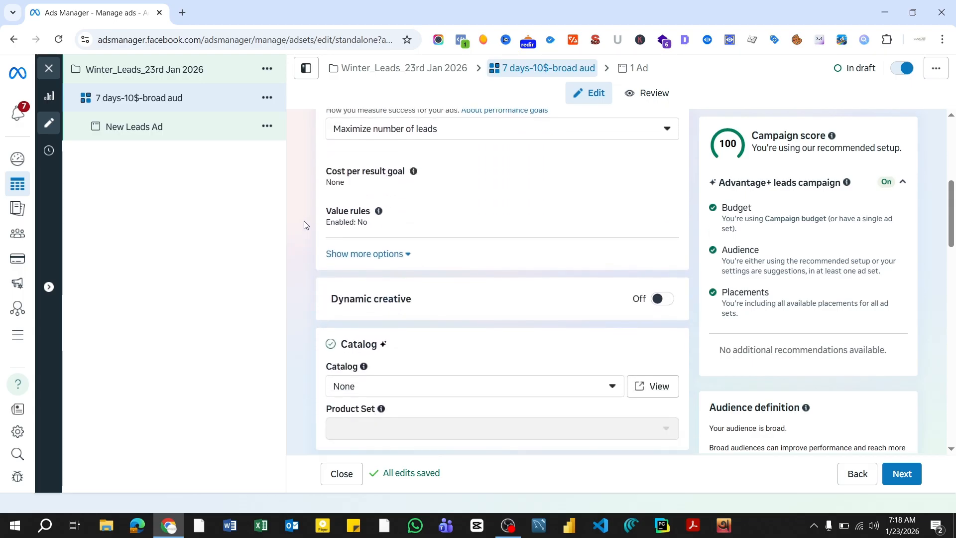
left_click(670, 216)
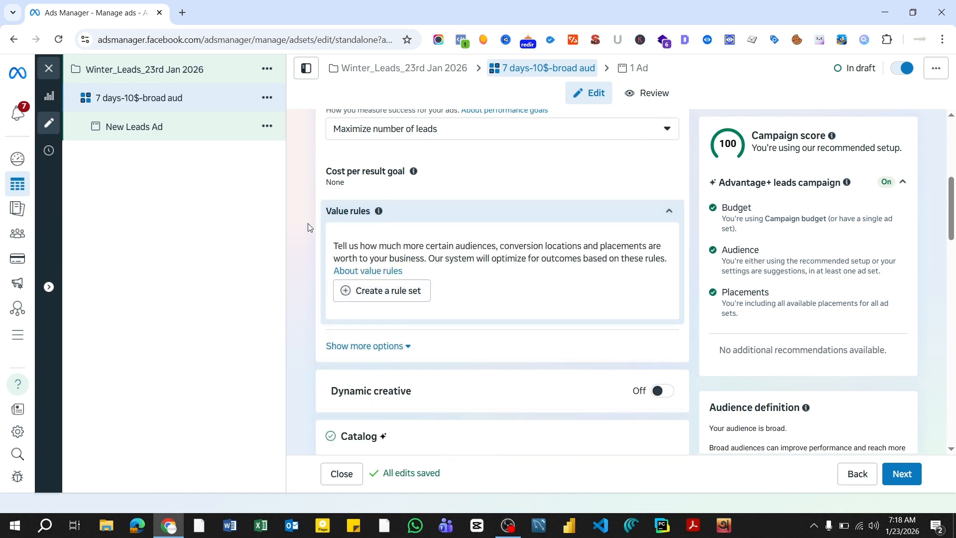
Step: Set the ad set's daily budget to $10.00 in the budget and schedule settings
scroll(295, 208, "down", 3)
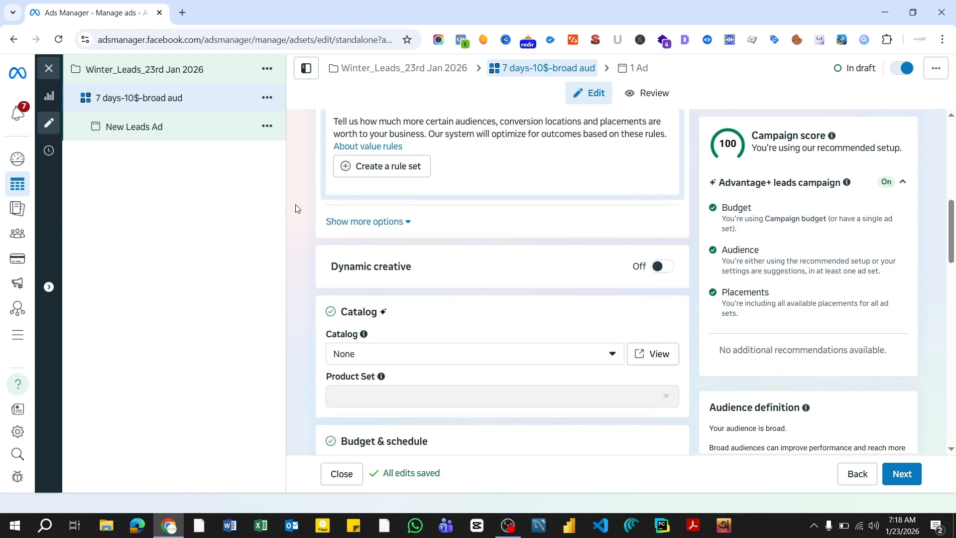
scroll(296, 208, "down", 3)
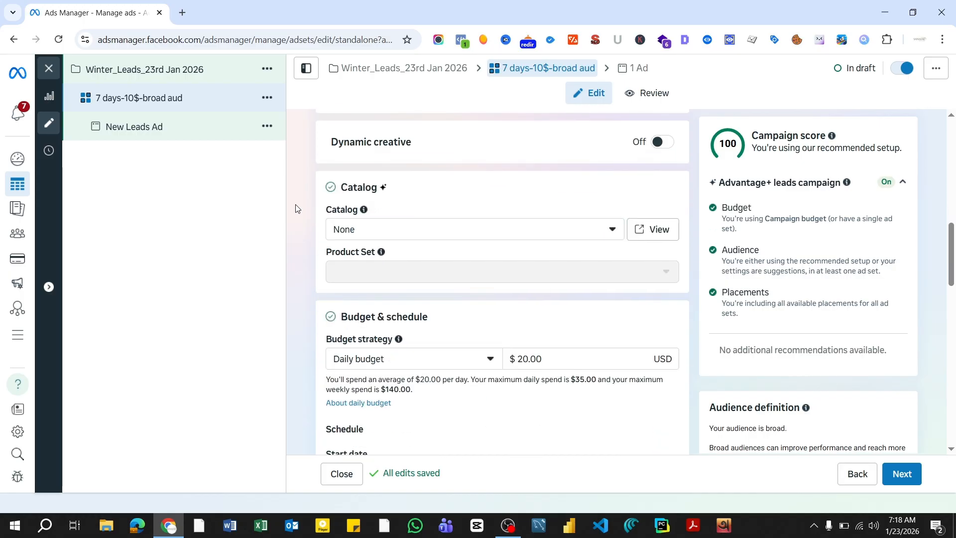
scroll(296, 209, "down", 3)
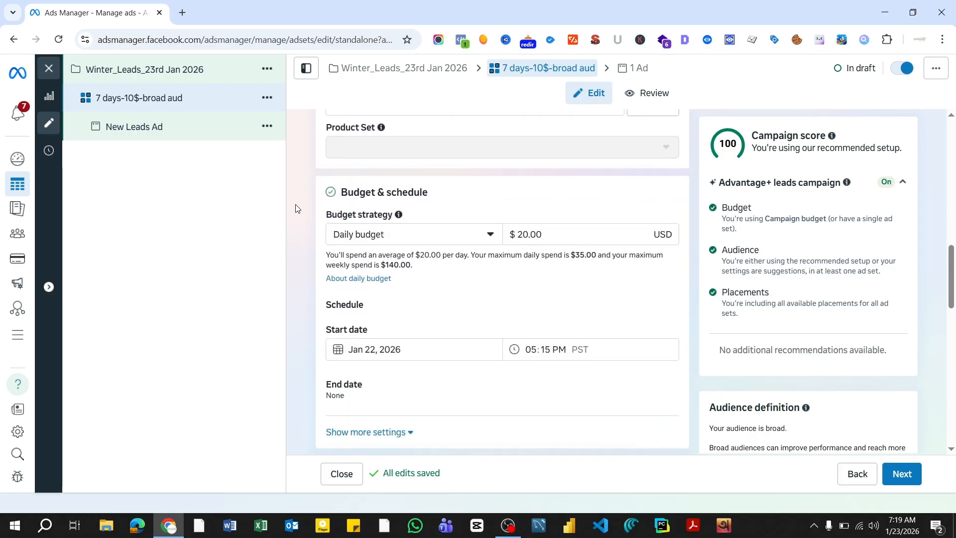
left_click(522, 239)
key("BackSpace")
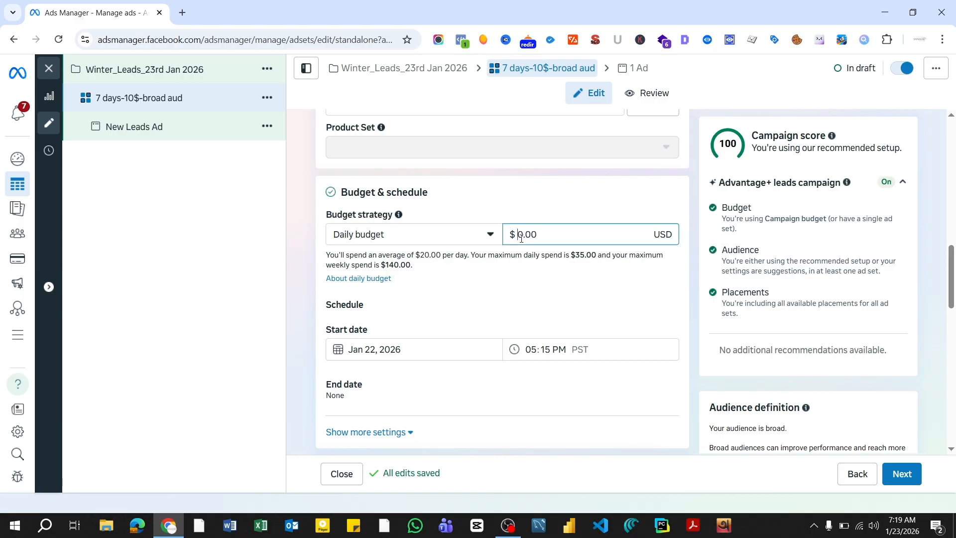
type("1")
left_click(303, 240)
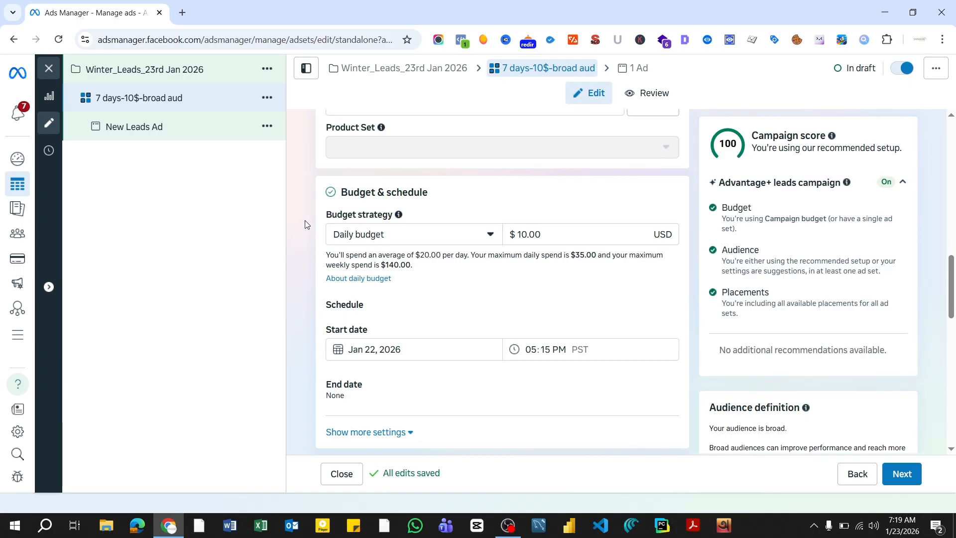
Step: Expand the additional budget and schedule settings and examine the schedule and the available budget strategy options
scroll(352, 328, "down", 3)
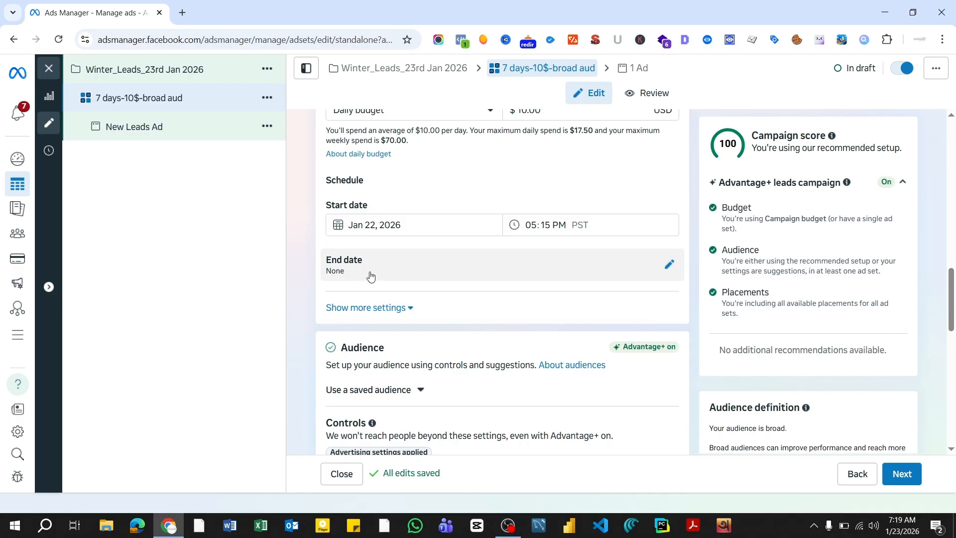
scroll(301, 215, "down", 1)
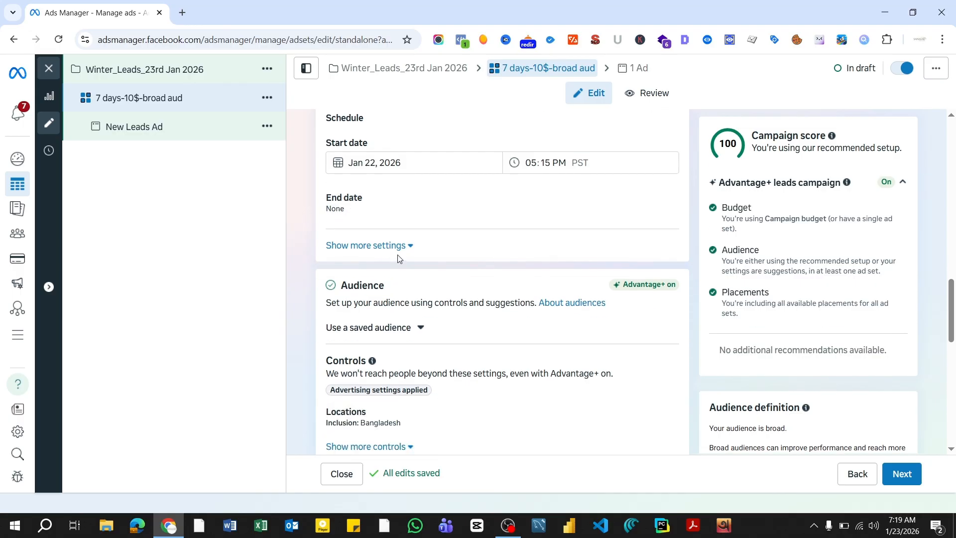
left_click(412, 247)
scroll(411, 247, "down", 1)
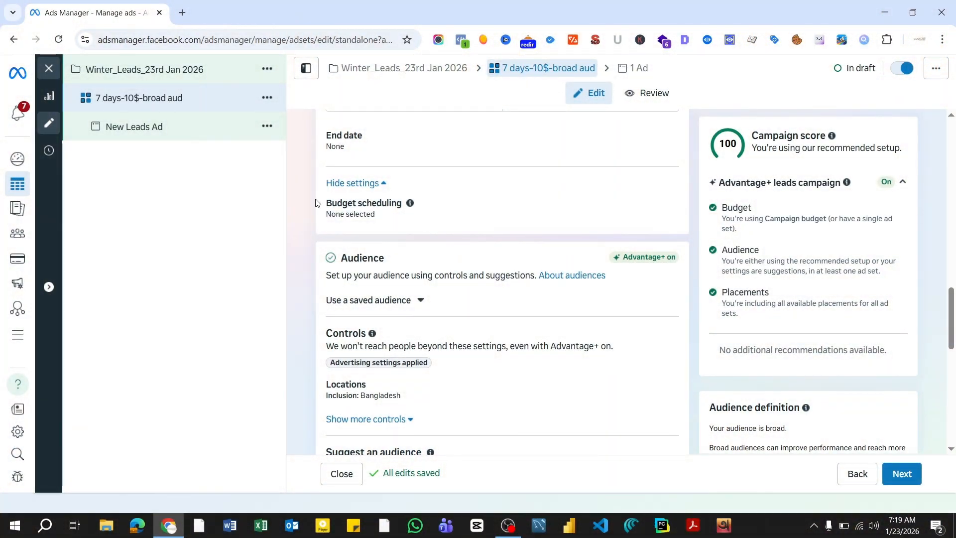
scroll(307, 203, "up", 2)
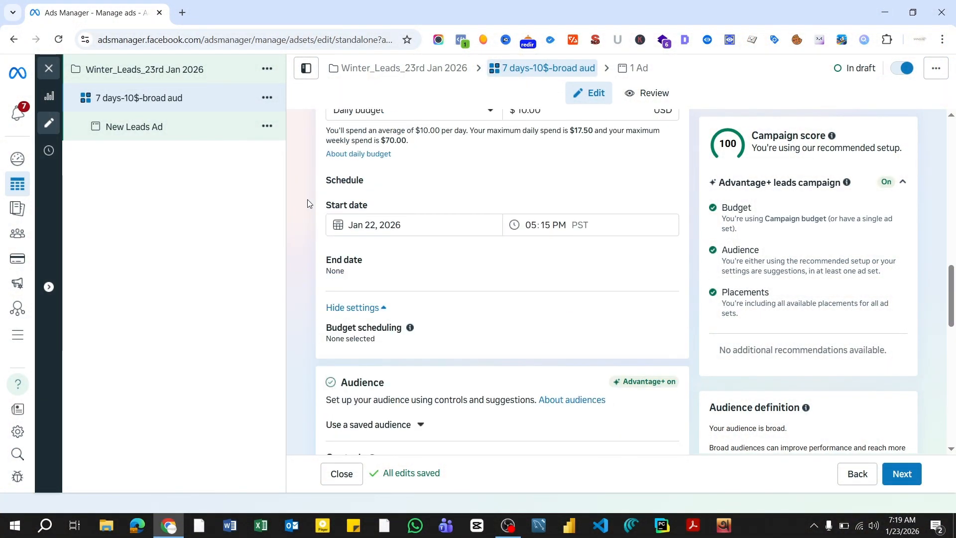
scroll(308, 203, "up", 1)
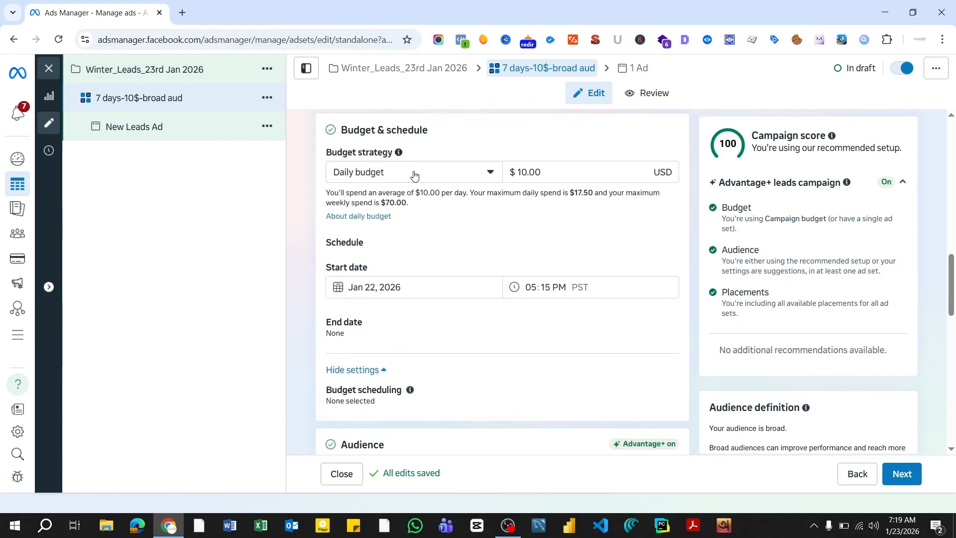
left_click(414, 174)
left_click(305, 227)
Step: Switch the audience setup to further limit the reach of the ads instead of staying with the Advantage+ suggestions
scroll(307, 203, "down", 4)
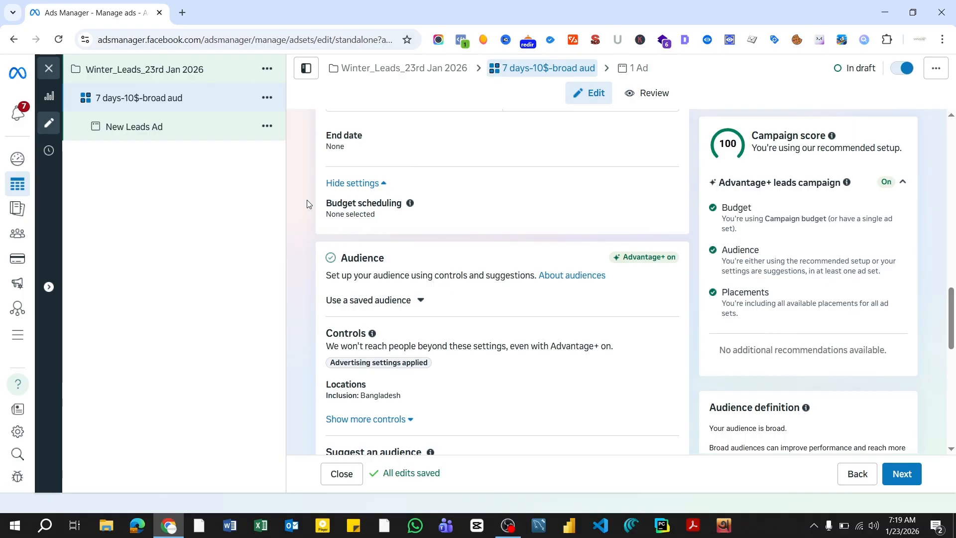
scroll(307, 203, "down", 2)
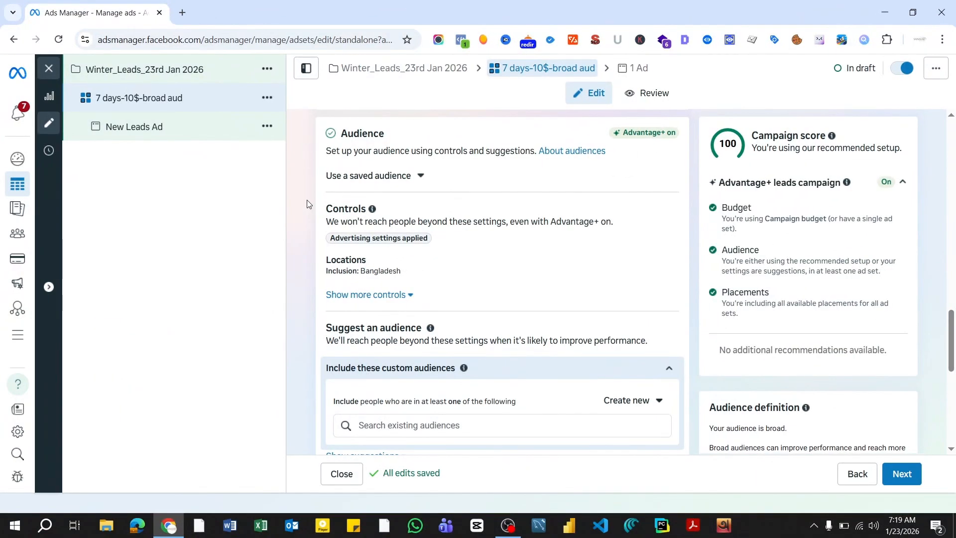
scroll(308, 204, "down", 3)
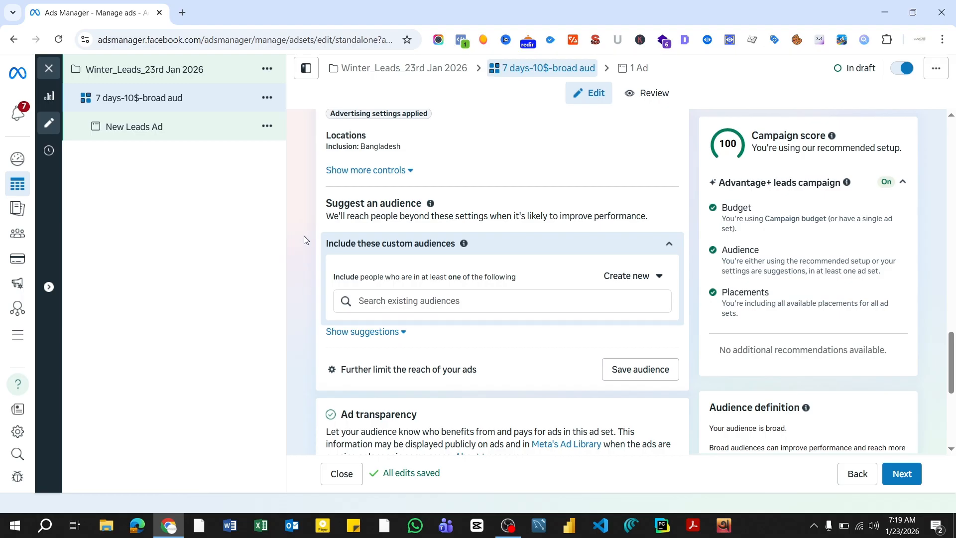
scroll(305, 240, "up", 2)
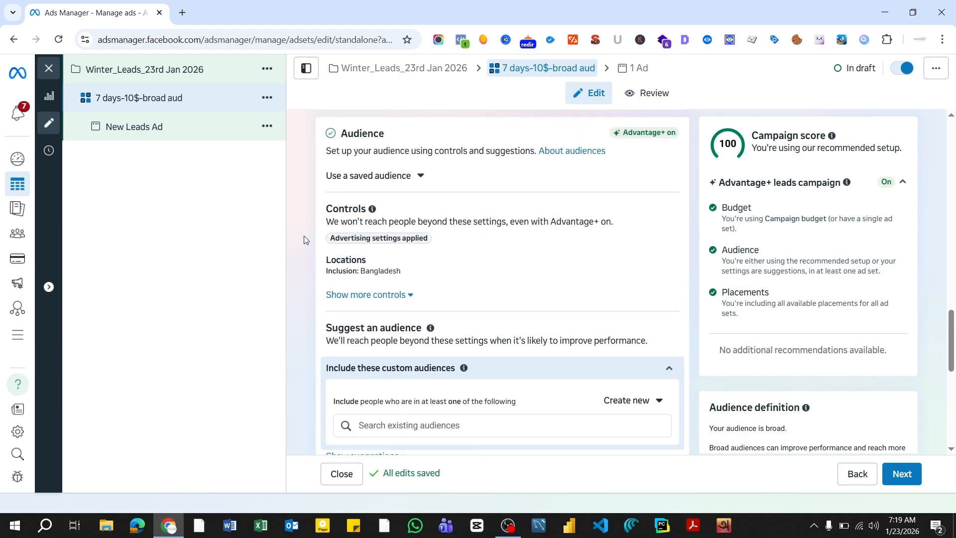
scroll(305, 240, "down", 2)
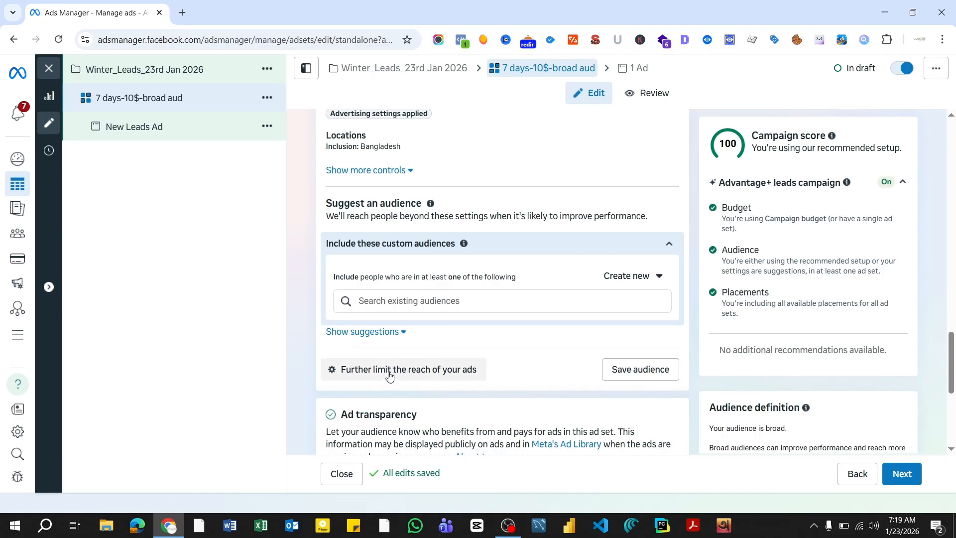
left_click(388, 378)
left_click(393, 309)
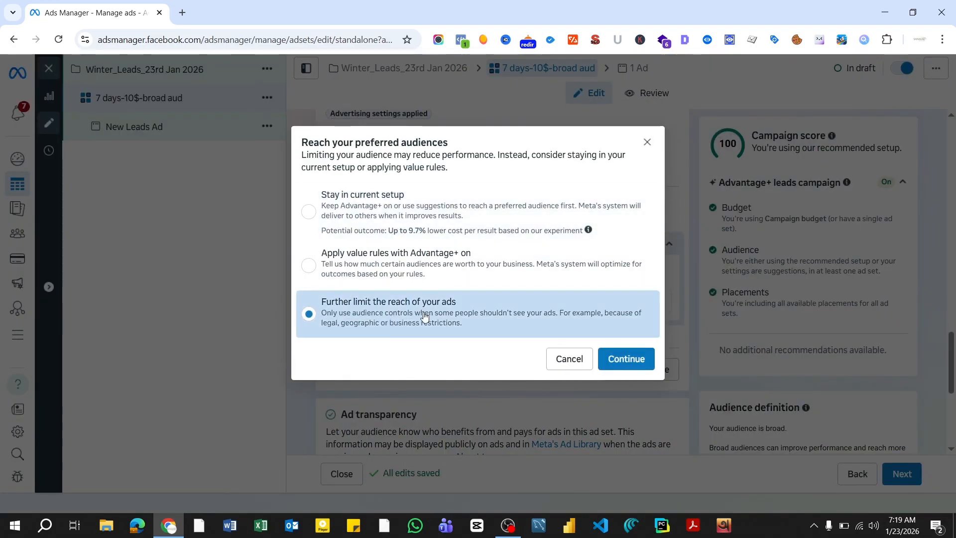
left_click(626, 360)
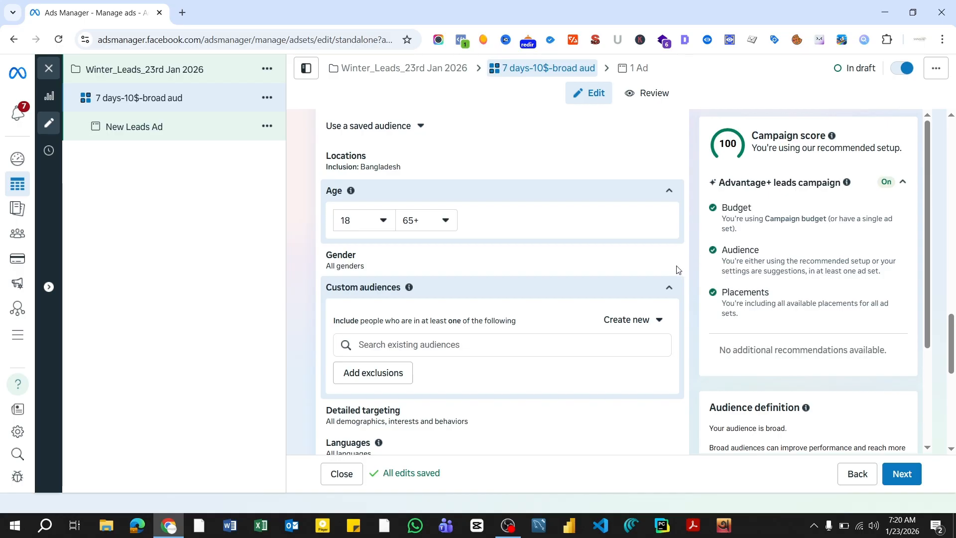
Step: Set the audience's maximum age to 50
left_click(444, 220)
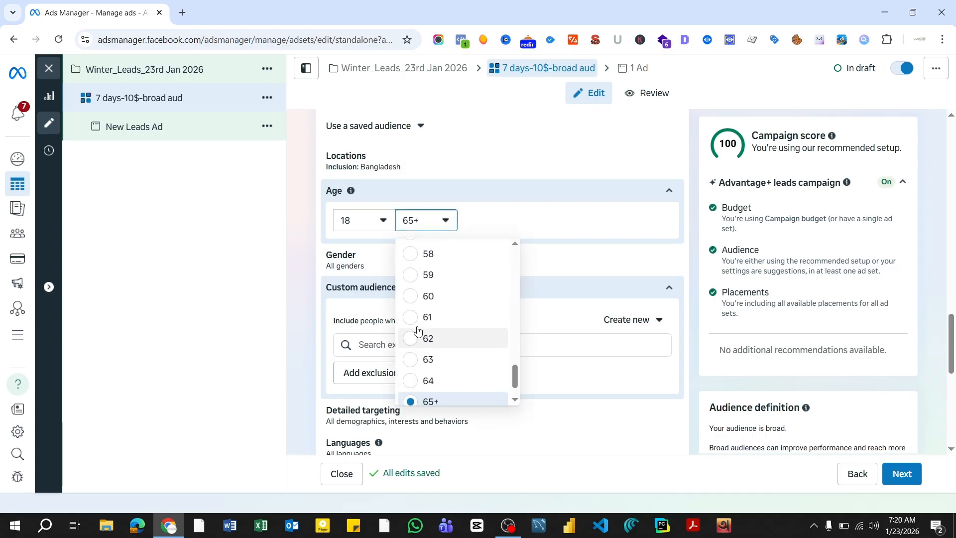
scroll(420, 329, "up", 4)
left_click(431, 251)
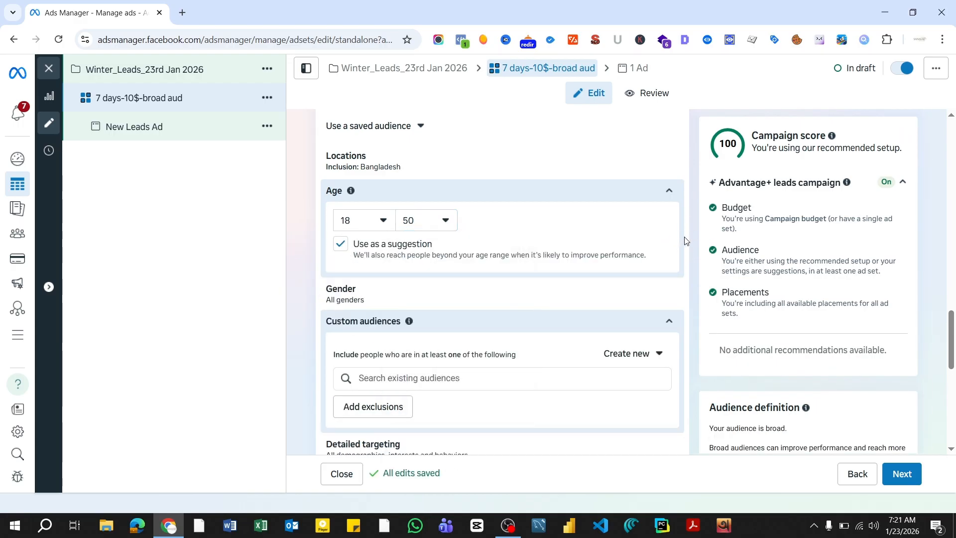
Step: Search detailed targeting for "travelling" and add the Travel (travel & tourism) interest
scroll(685, 241, "down", 3)
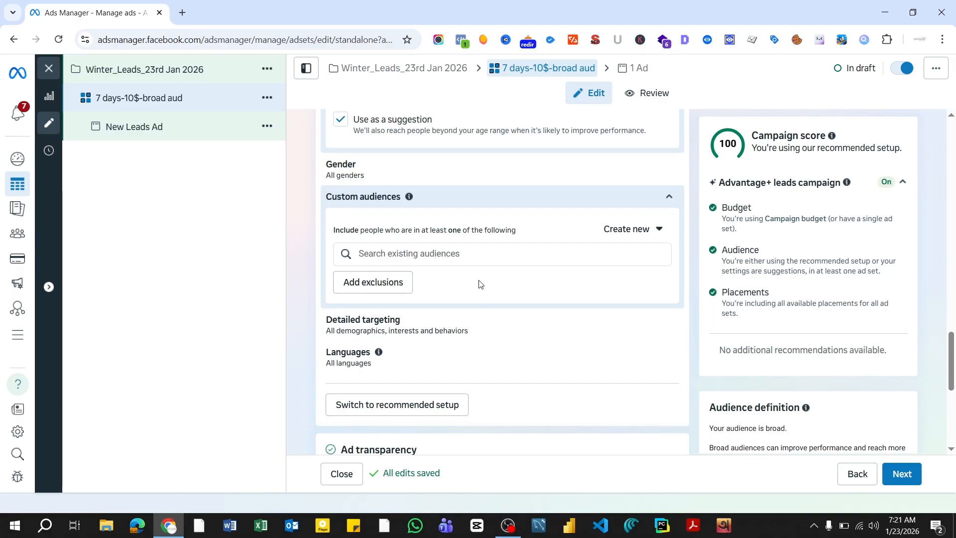
scroll(481, 284, "down", 1)
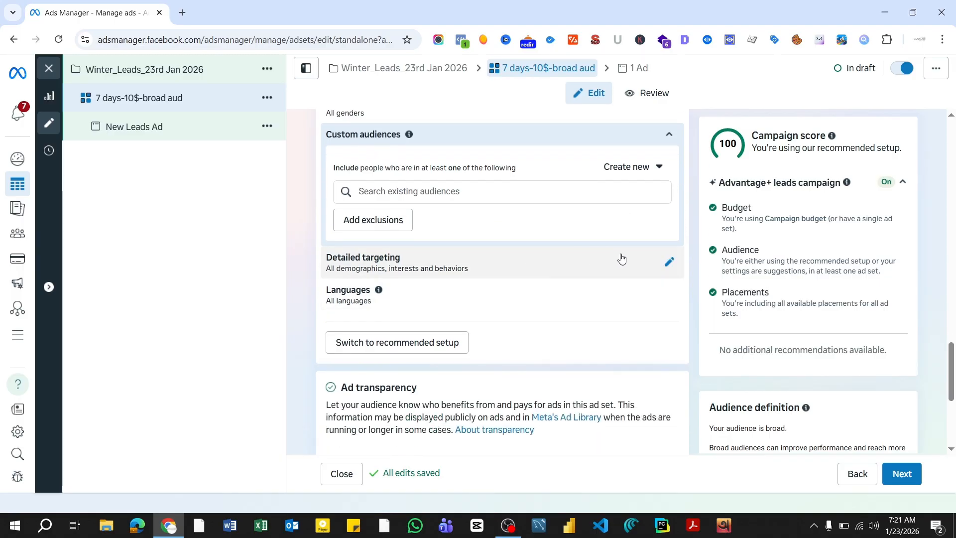
left_click(668, 258)
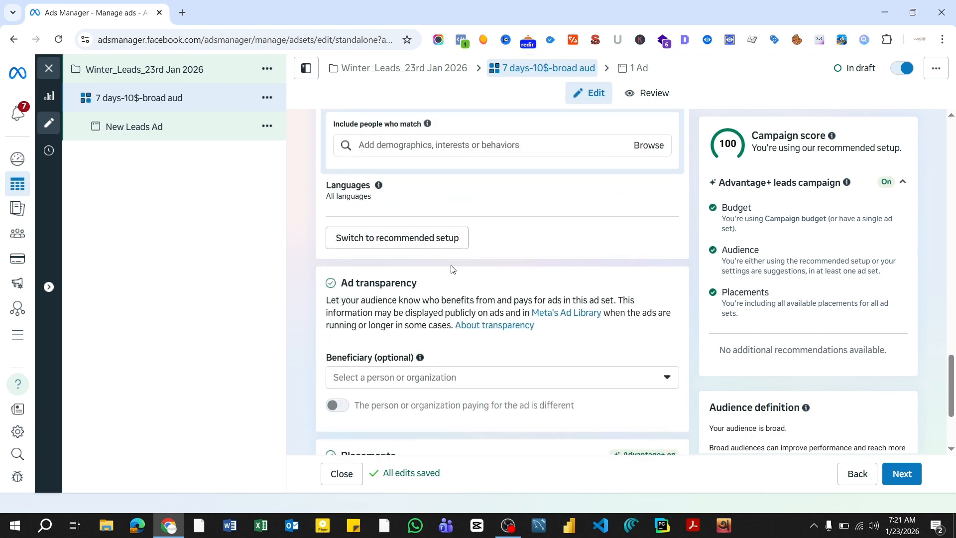
scroll(448, 267, "up", 2)
left_click(406, 270)
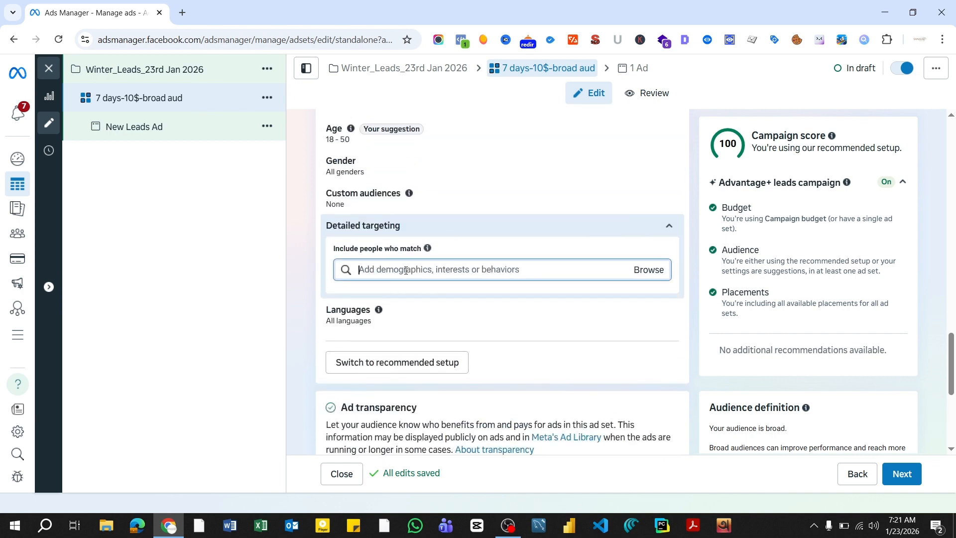
type("travelling")
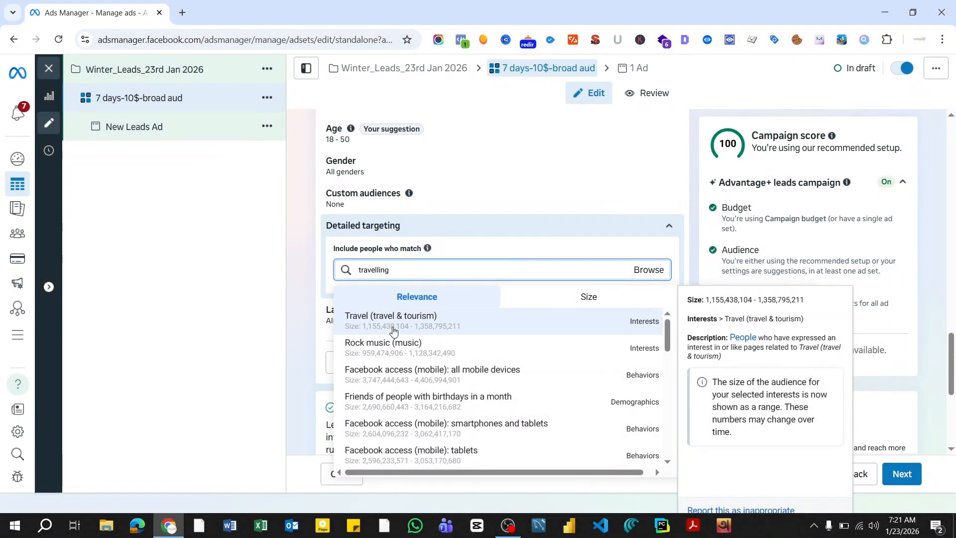
left_click(393, 331)
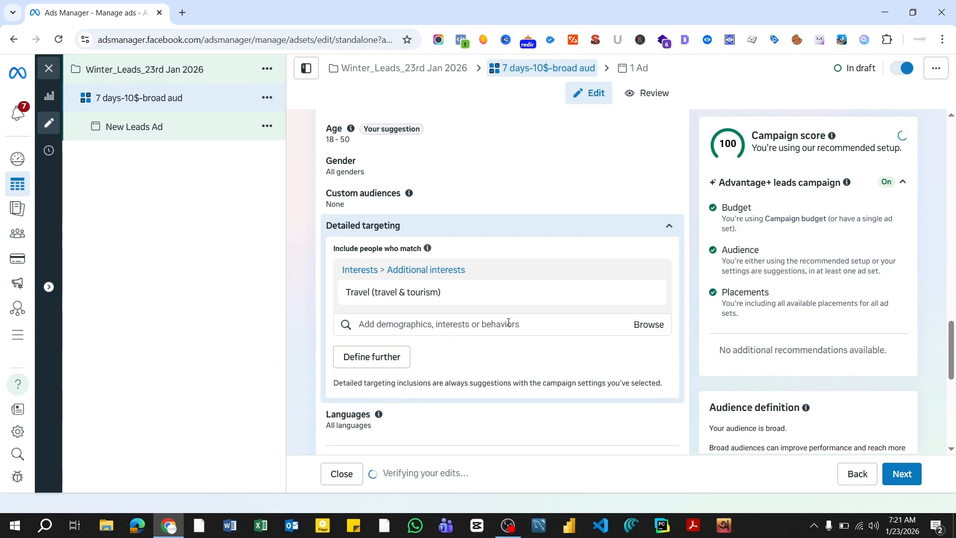
Step: Add the suggested interests Tourism (industry) and Vacations (social concept) to the detailed targeting
left_click(486, 326)
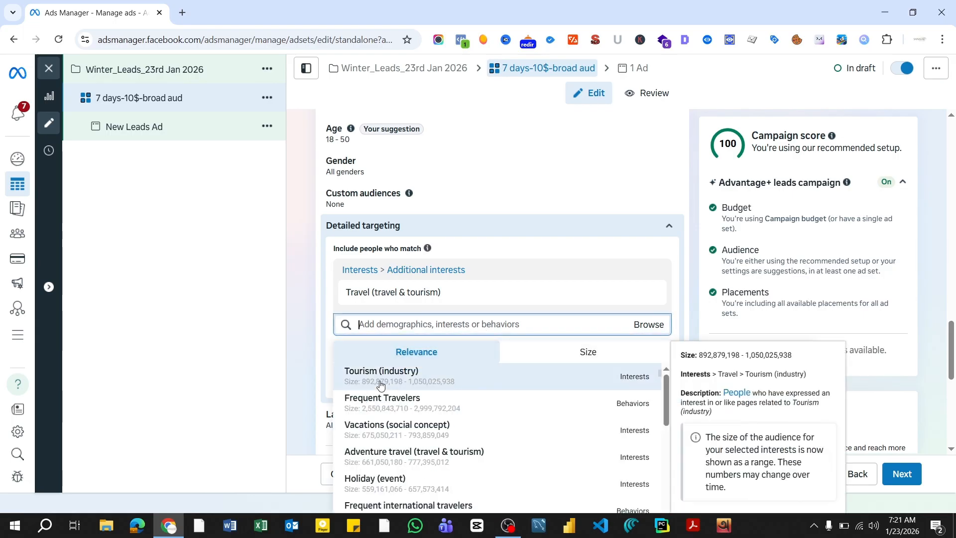
scroll(311, 284, "down", 10)
scroll(314, 275, "up", 5)
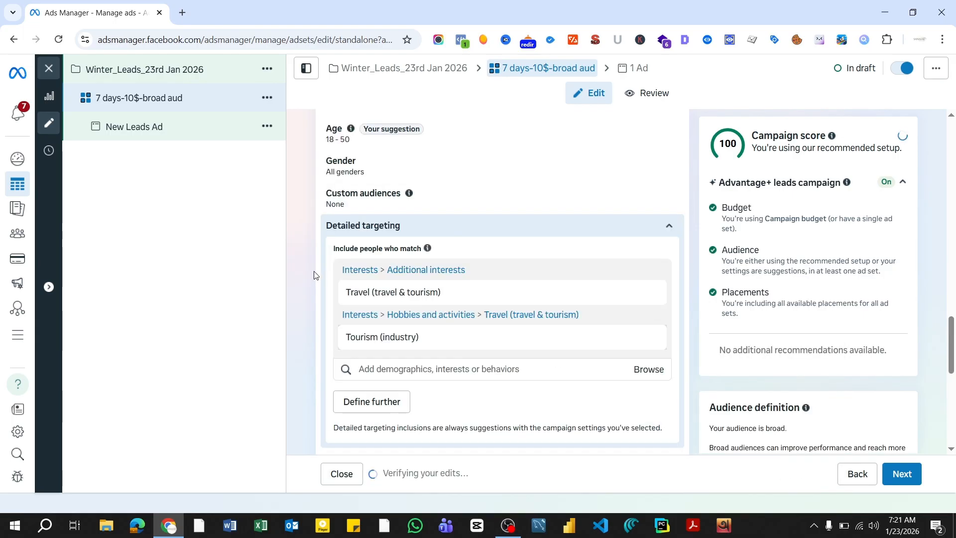
scroll(363, 274, "down", 2)
left_click(398, 244)
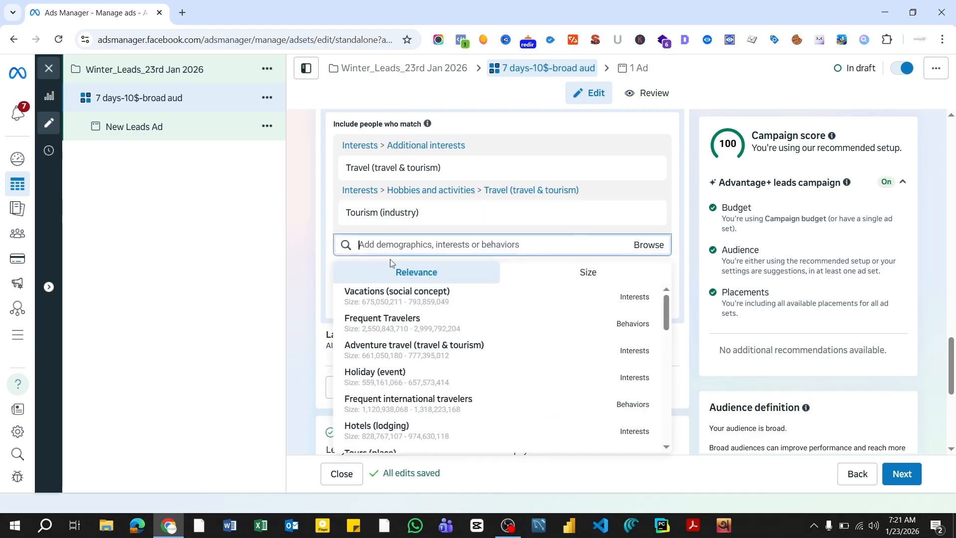
left_click(382, 303)
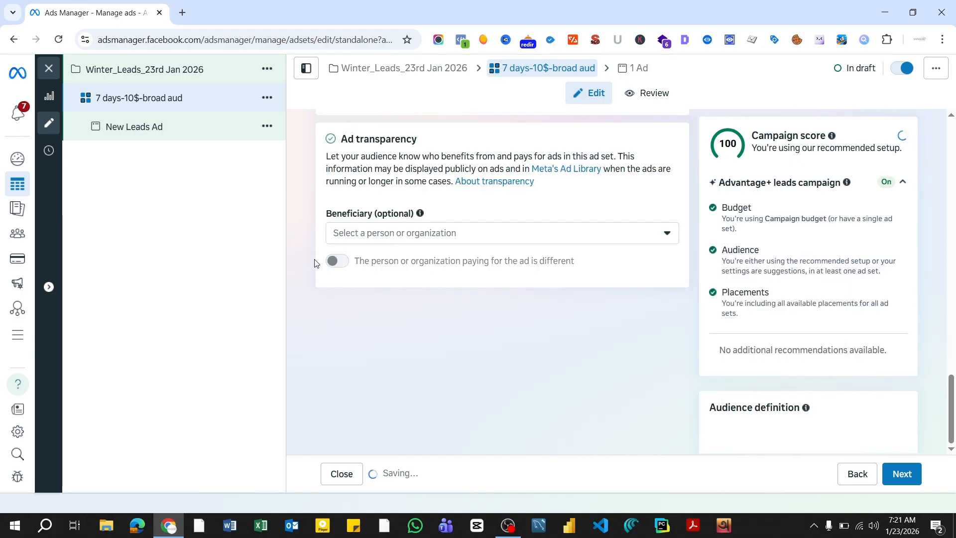
Step: Add the suggested interests Hotels (lodging) and Adventure travel (travel & tourism) to the detailed targeting
left_click(401, 302)
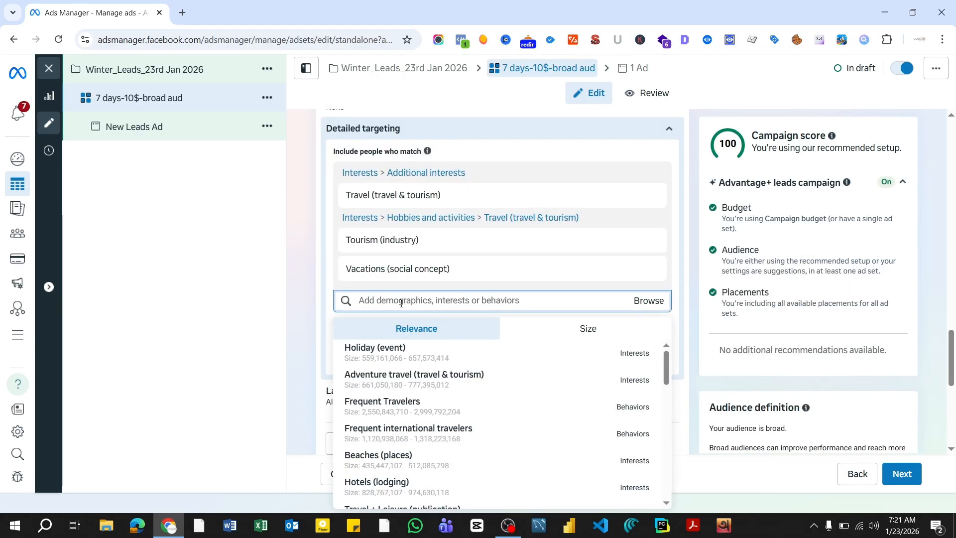
mouse_move(380, 464)
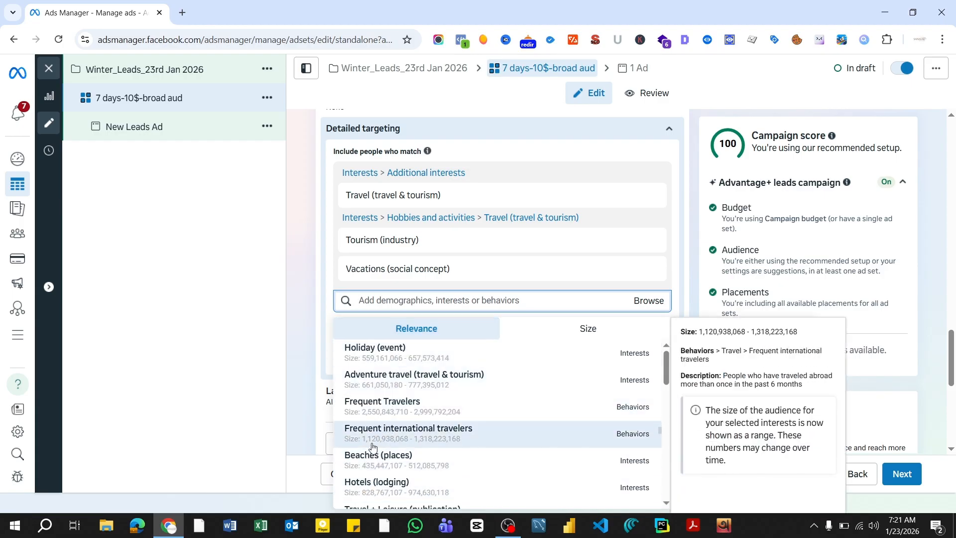
left_click(368, 490)
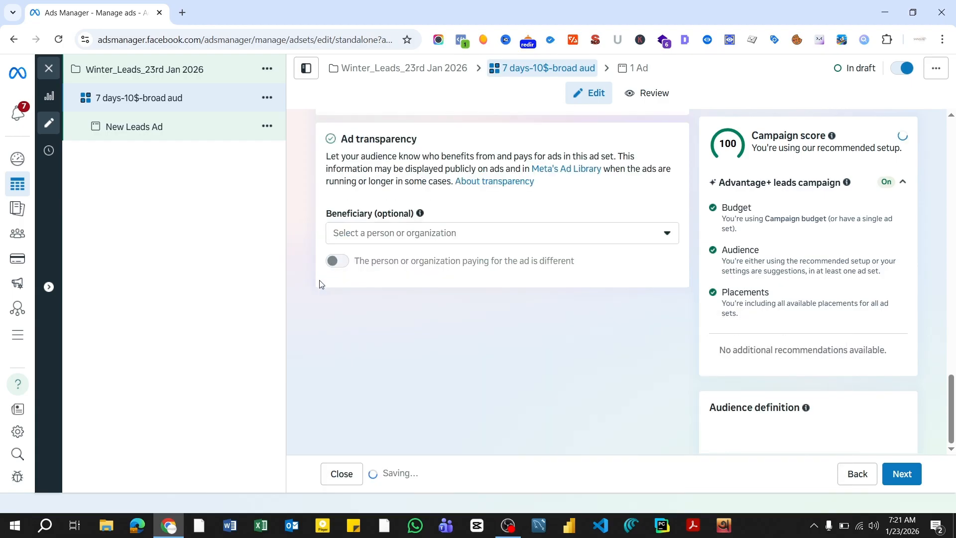
scroll(314, 259, "down", 3)
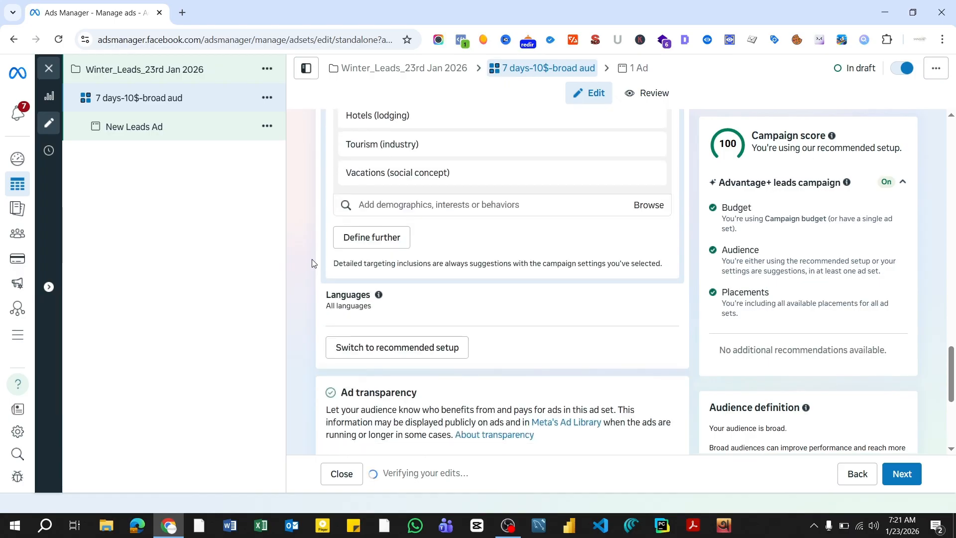
left_click(404, 206)
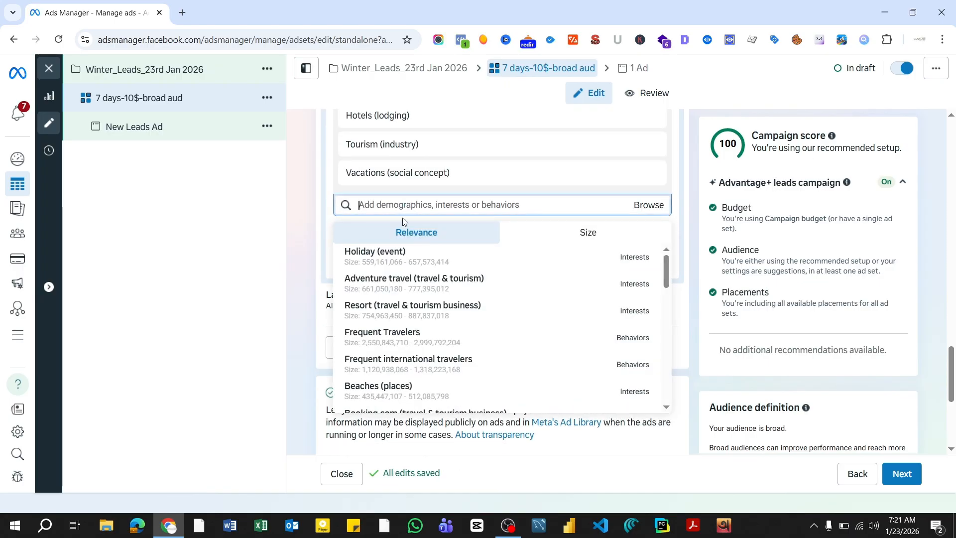
left_click(397, 286)
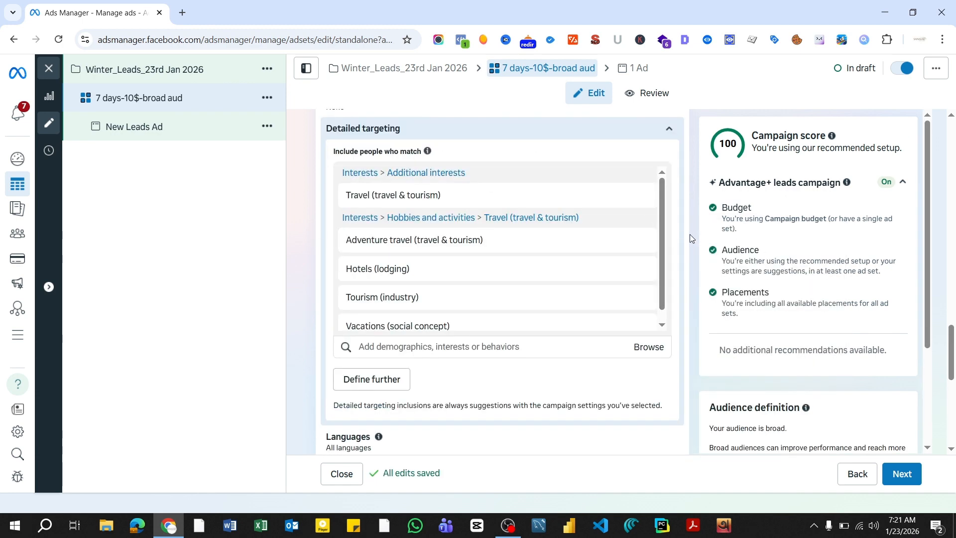
Step: Review the audience targeting, languages, ad transparency and placements settings of the ad set
scroll(690, 238, "up", 1)
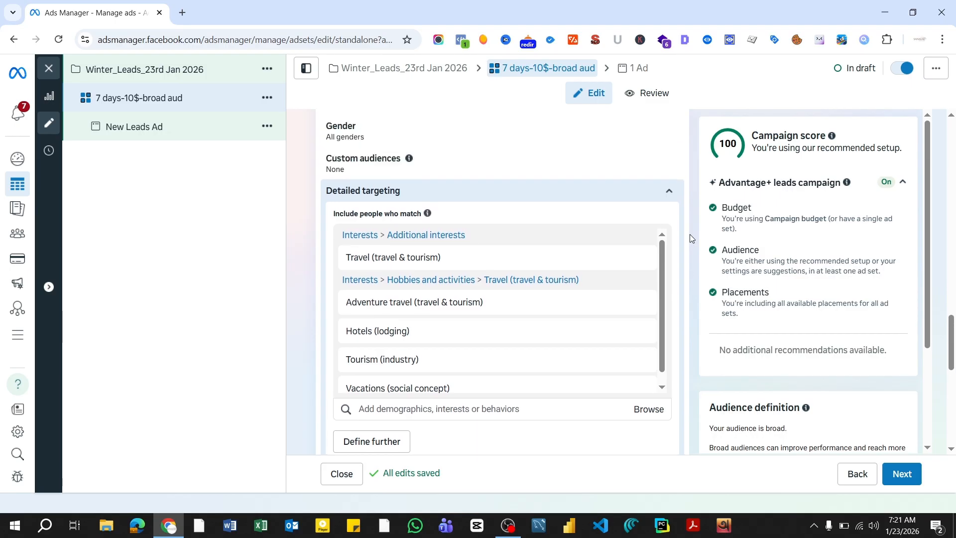
scroll(691, 235, "up", 1)
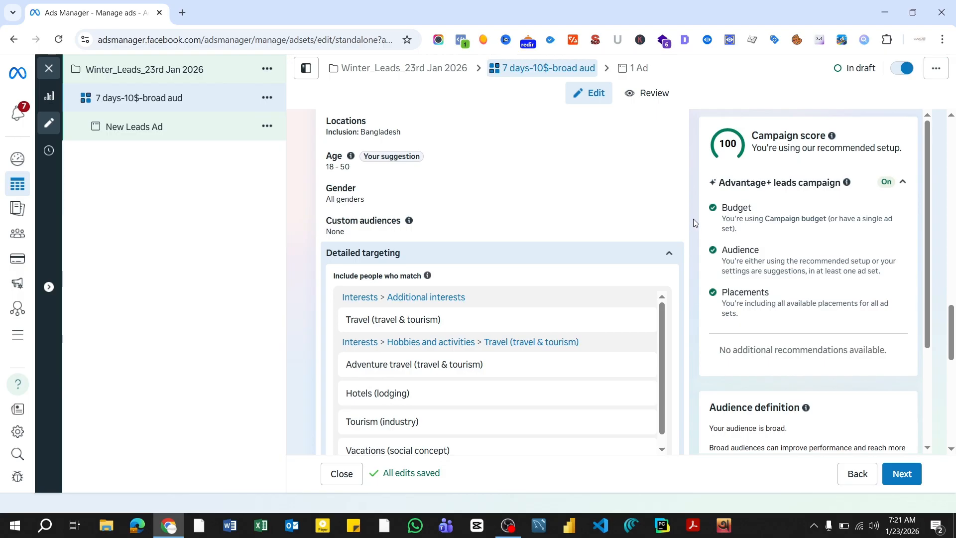
scroll(693, 222, "down", 3)
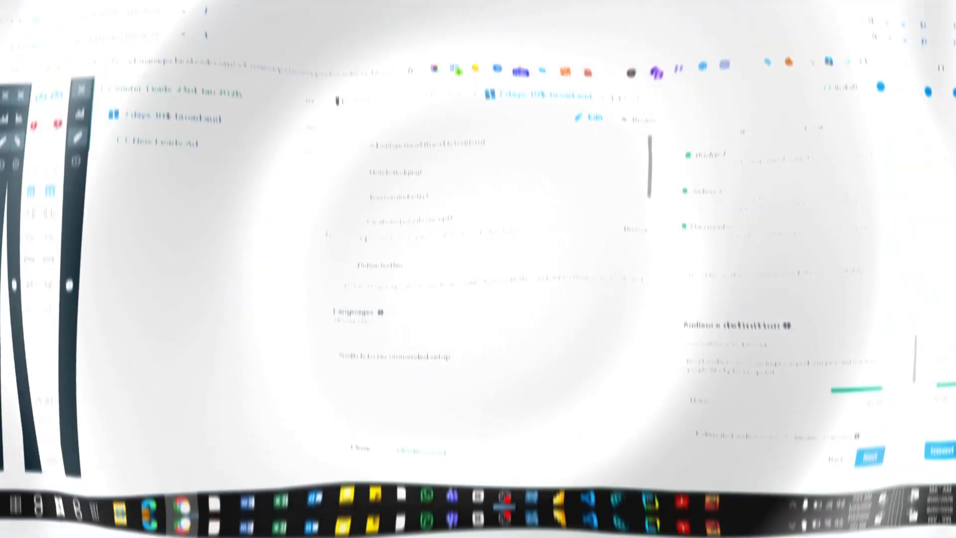
scroll(304, 217, "down", 2)
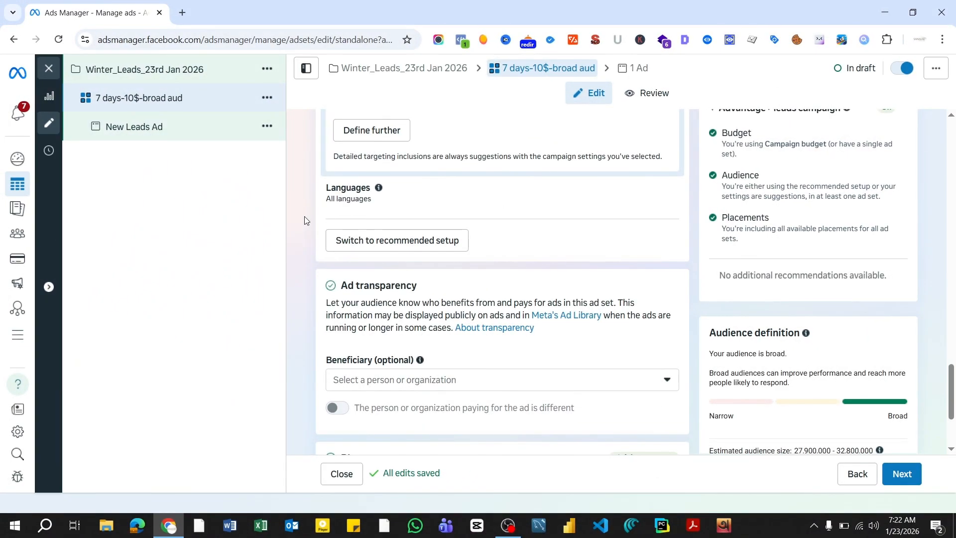
left_click(668, 192)
scroll(373, 245, "down", 4)
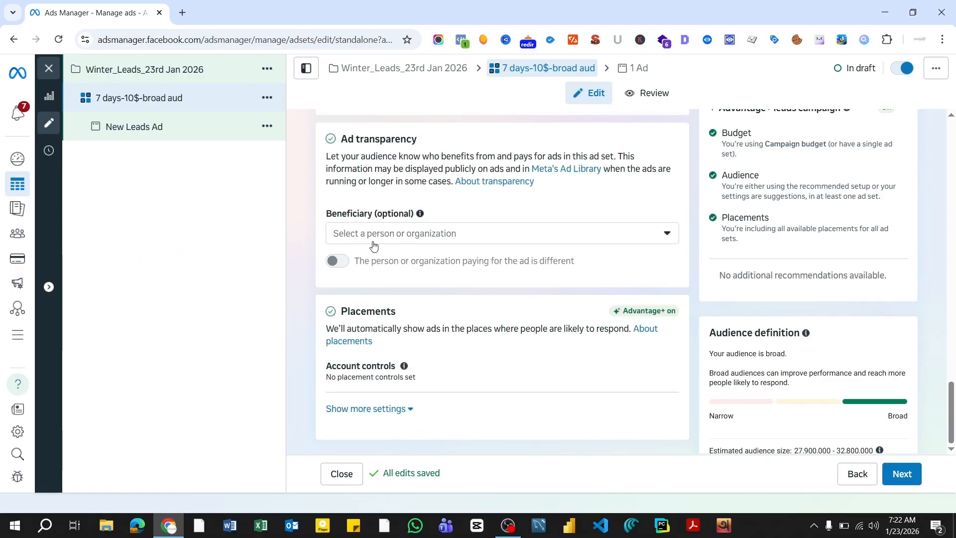
Step: Add Bengali and English (All) as the ad set's audience languages
scroll(391, 239, "up", 2)
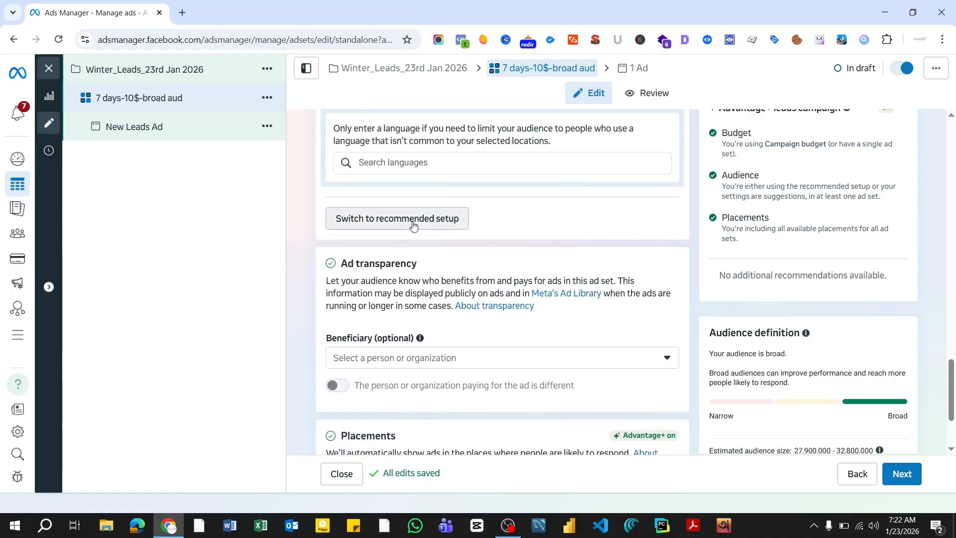
scroll(406, 234, "up", 2)
left_click(386, 288)
type("b")
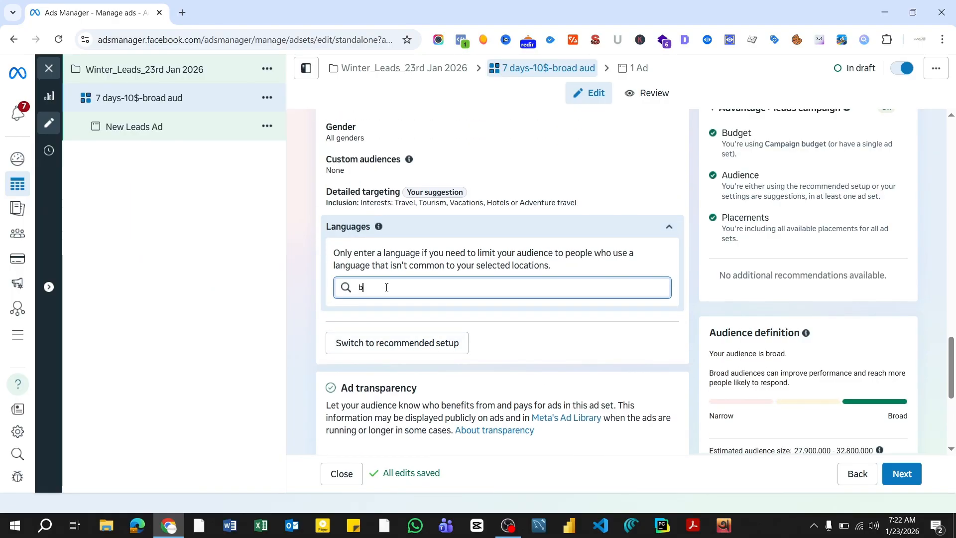
type("en")
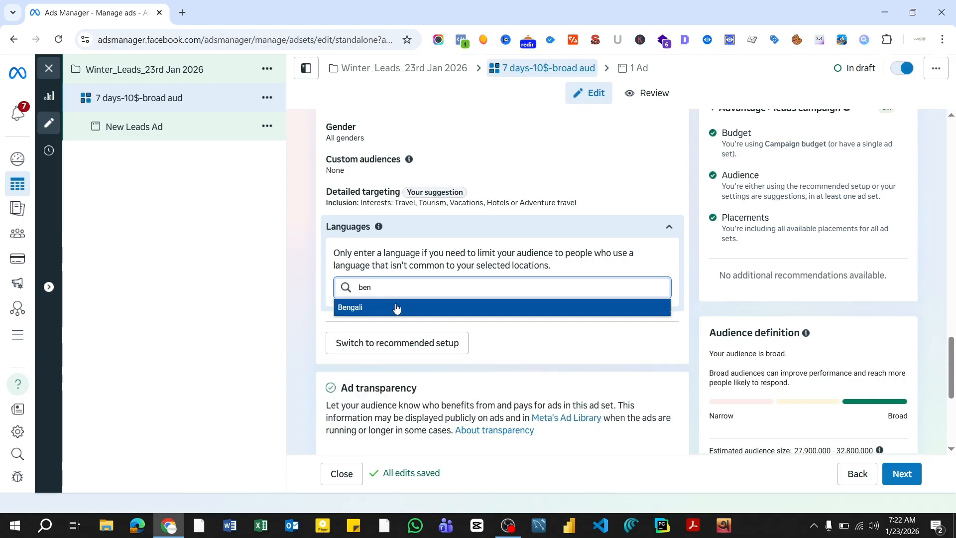
left_click(377, 308)
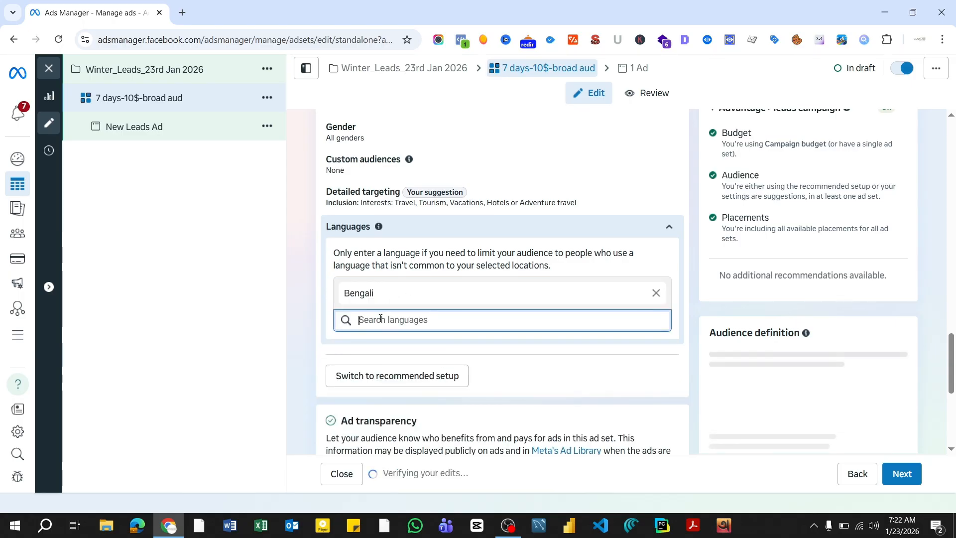
type("eng")
left_click(349, 338)
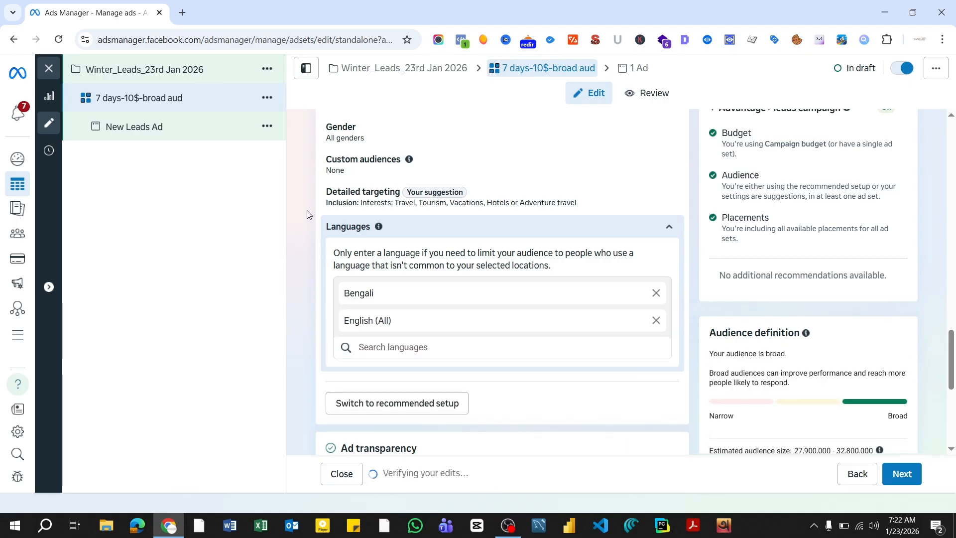
Step: Examine the ad set's additional placement settings and the account-level placement controls
scroll(307, 211, "down", 6)
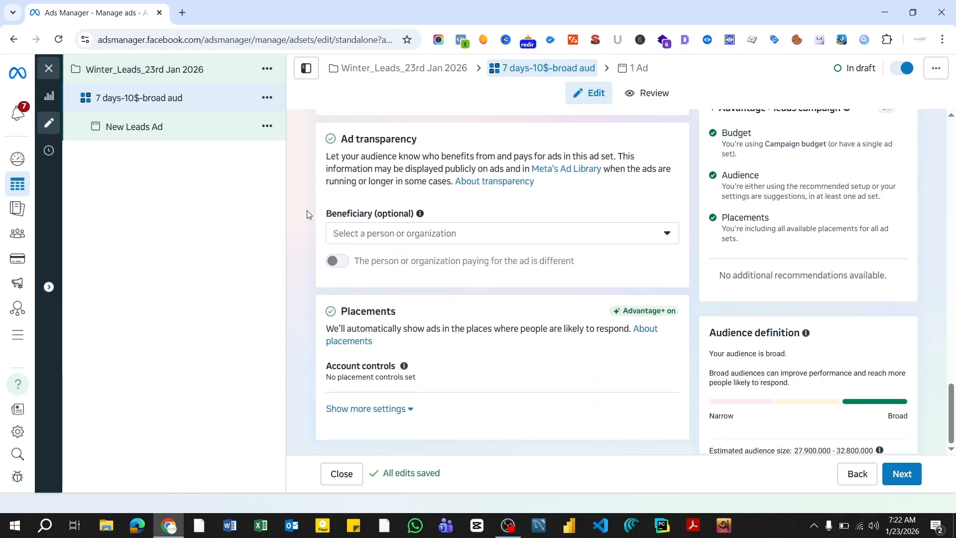
left_click(413, 411)
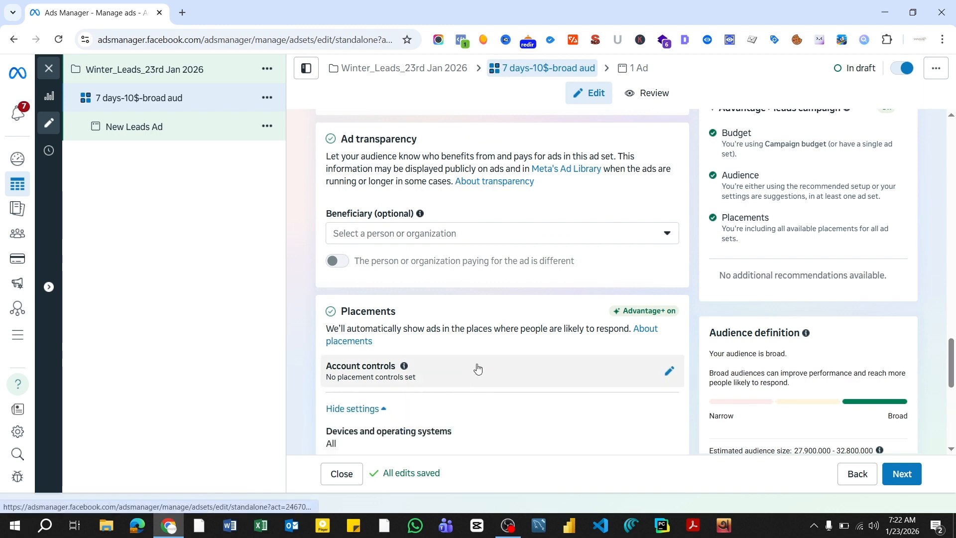
scroll(476, 358, "down", 3)
scroll(498, 267, "up", 1)
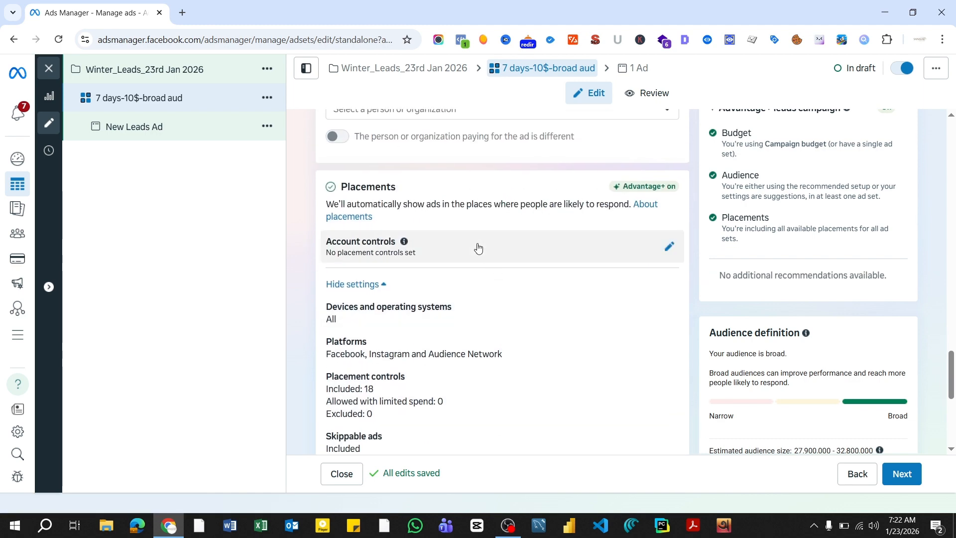
left_click(670, 247)
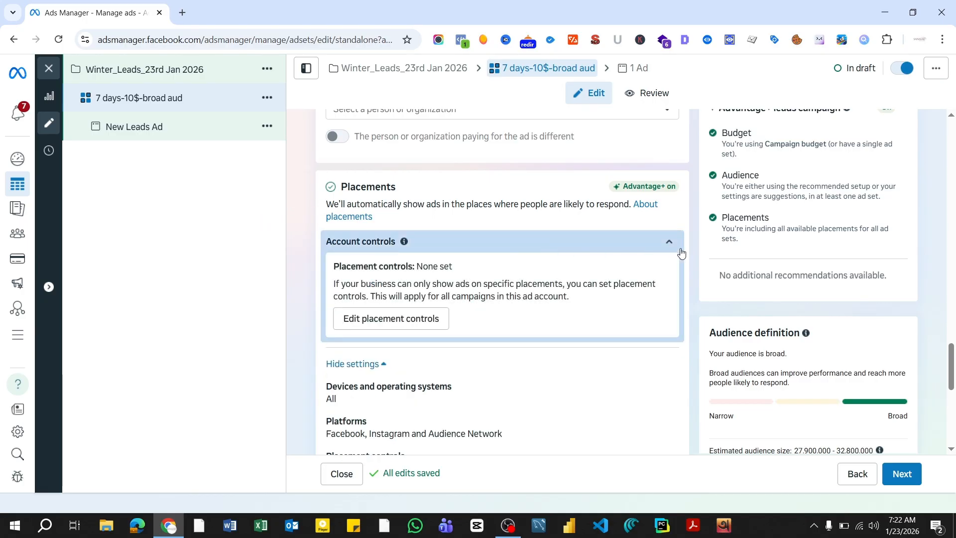
scroll(694, 224, "down", 1)
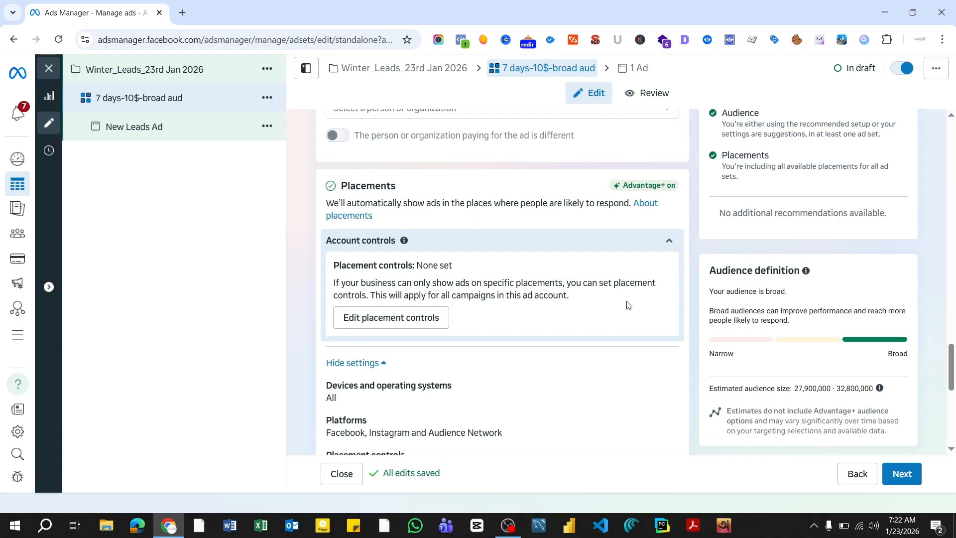
scroll(629, 305, "down", 8)
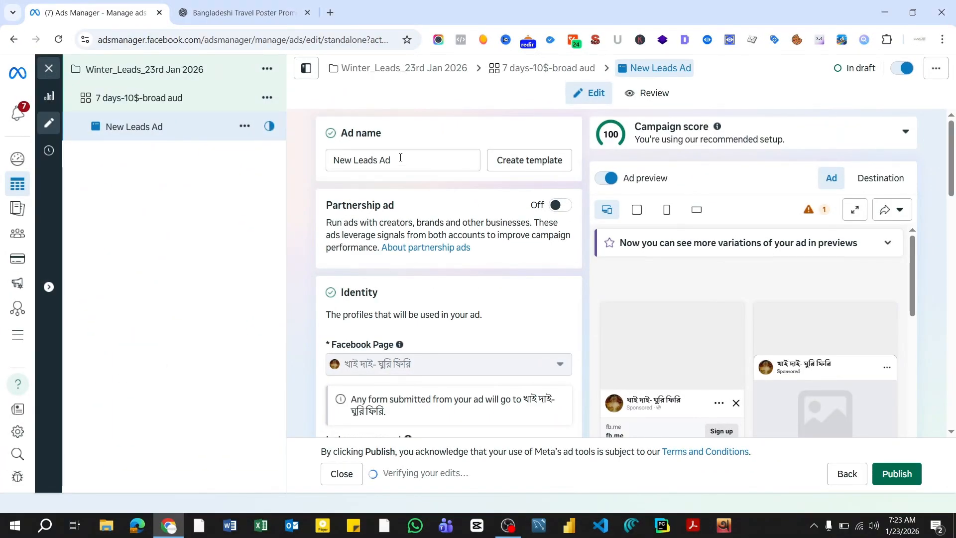
Step: Rename the new leads ad as "image 01"
left_click(401, 157)
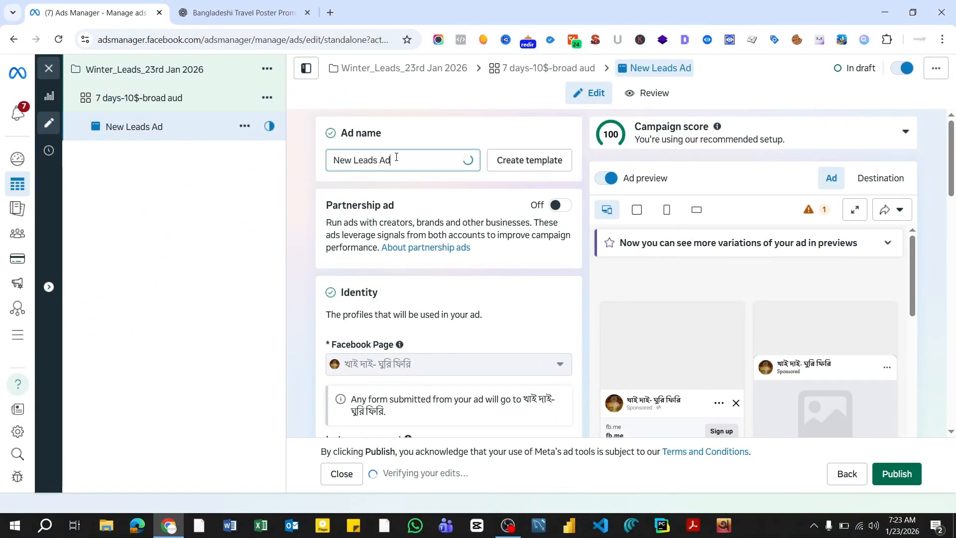
left_click_drag(468, 159, 330, 161)
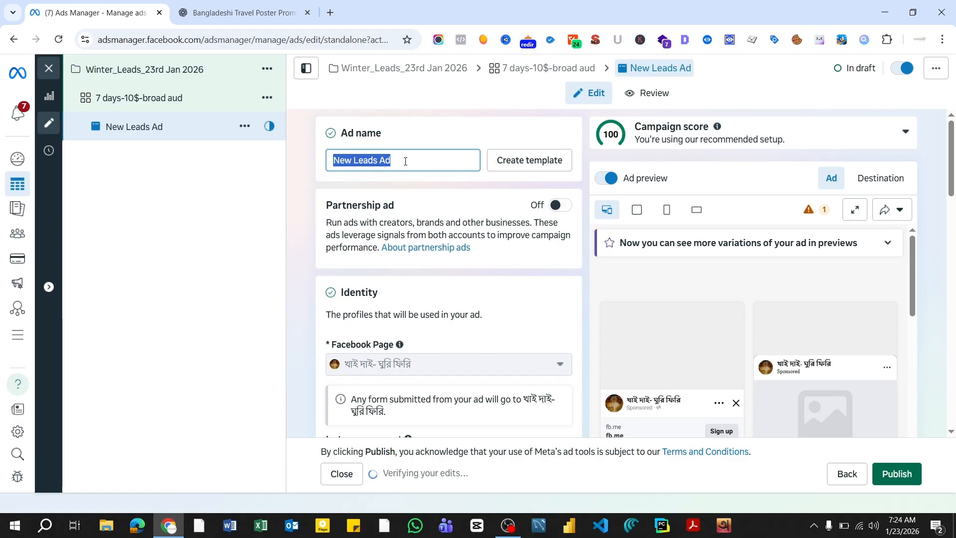
key("BackSpace")
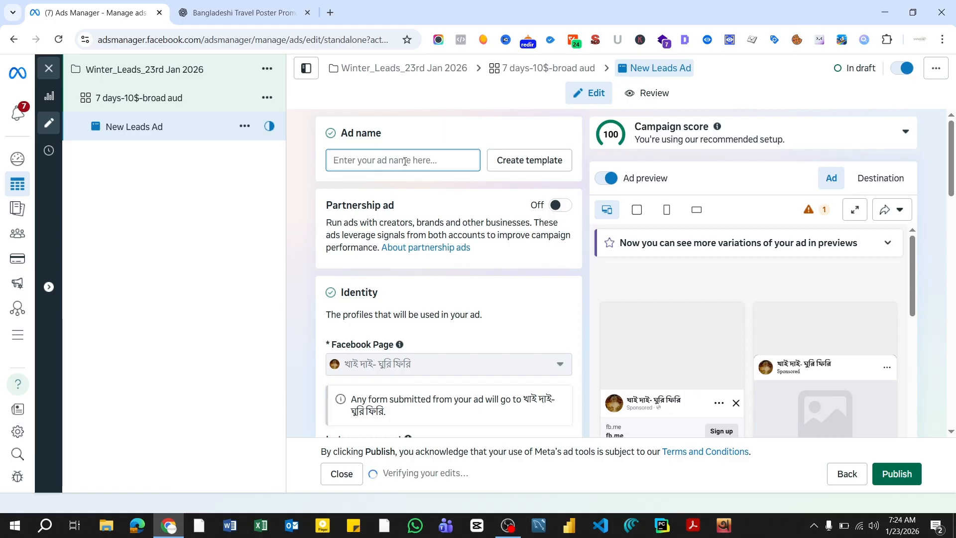
type("image 01")
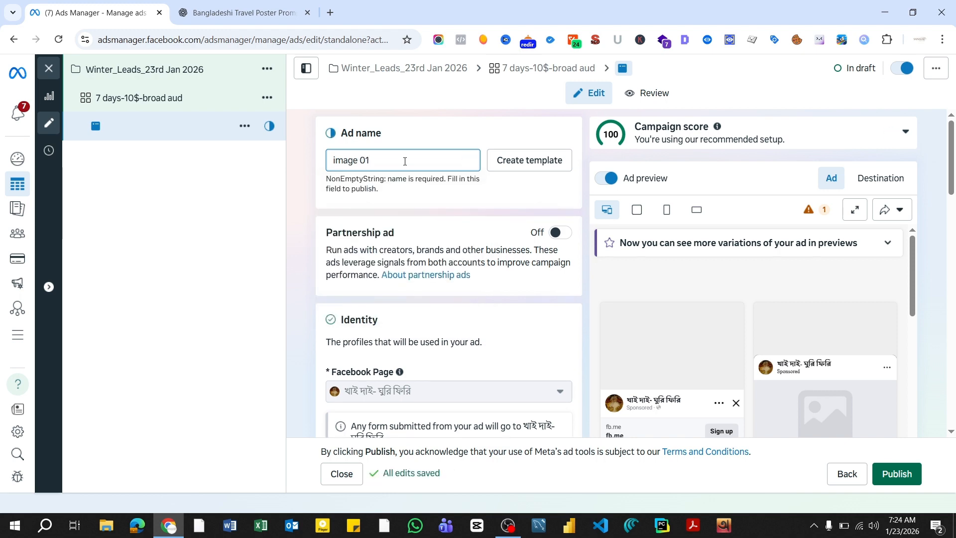
left_click(306, 169)
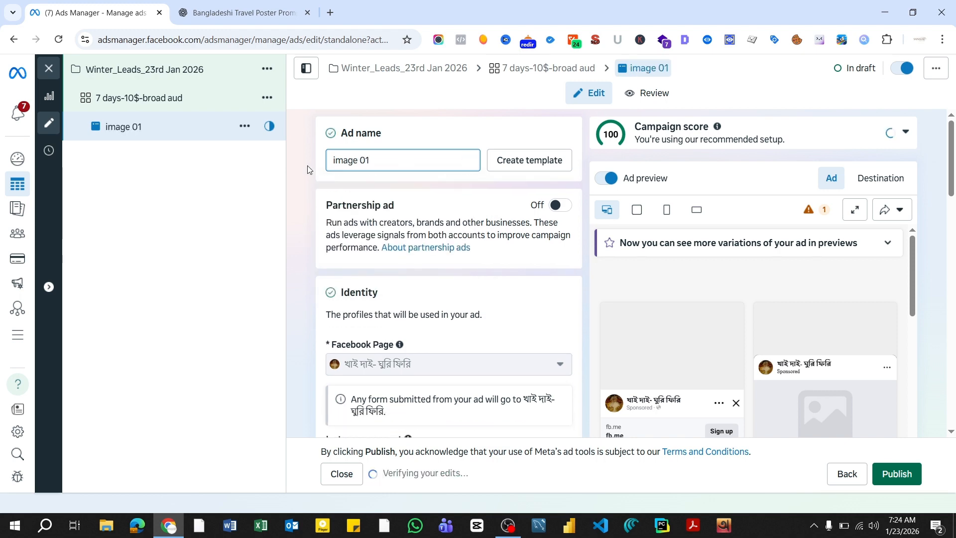
Step: Turn off multi-advertiser ads in the ad setup, keeping the single image or video format
scroll(307, 169, "down", 7)
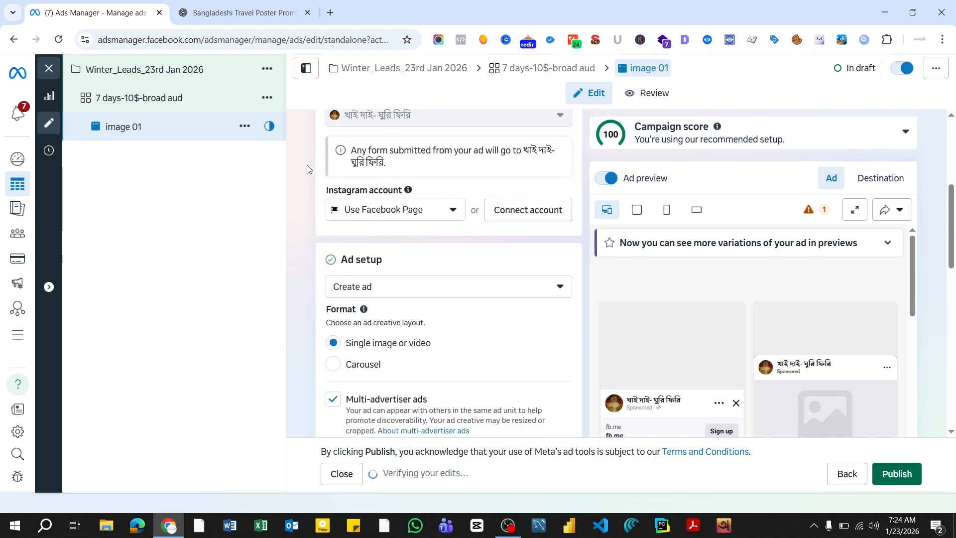
scroll(306, 168, "down", 1)
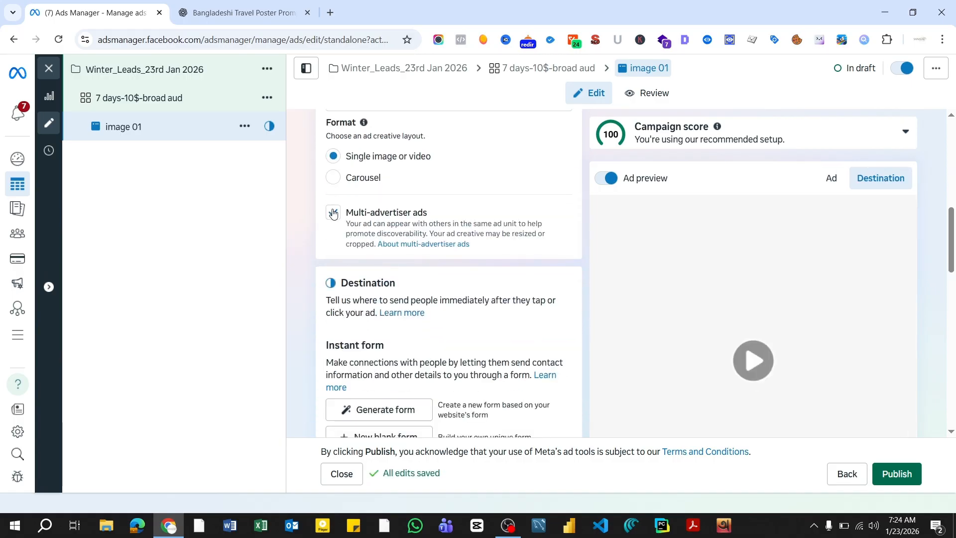
left_click(334, 212)
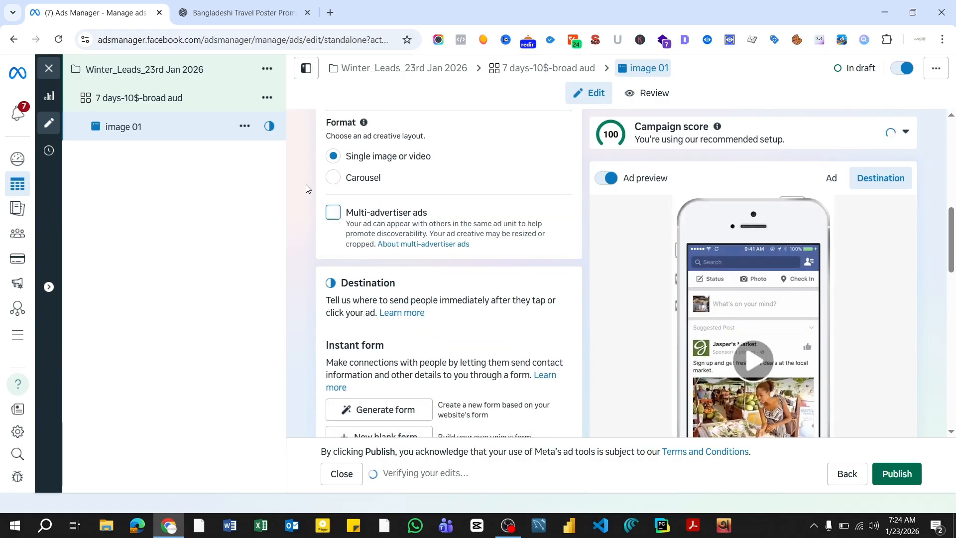
Step: Create a new blank instant form and name it "Travel - winter lead form - jan"
scroll(306, 188, "down", 2)
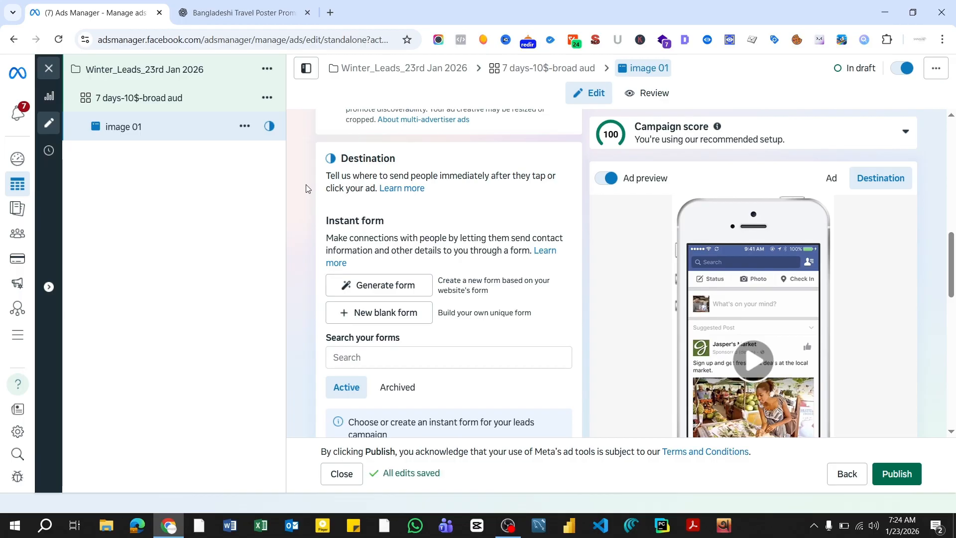
scroll(306, 188, "down", 1)
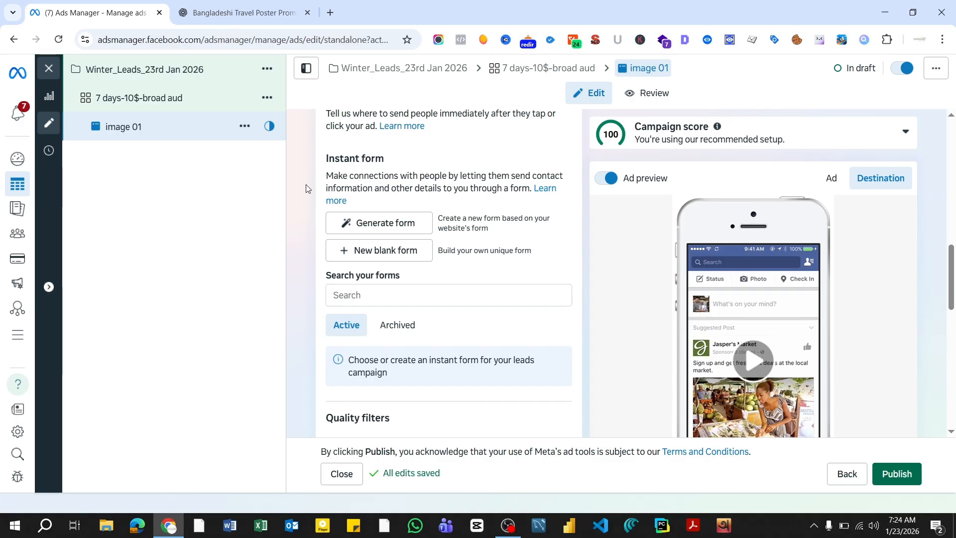
left_click(393, 254)
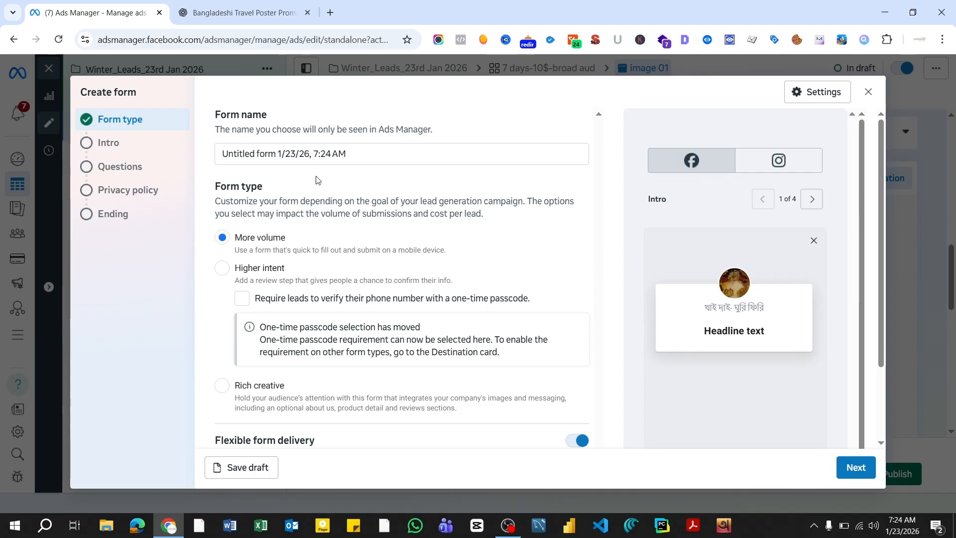
left_click_drag(352, 154, 218, 152)
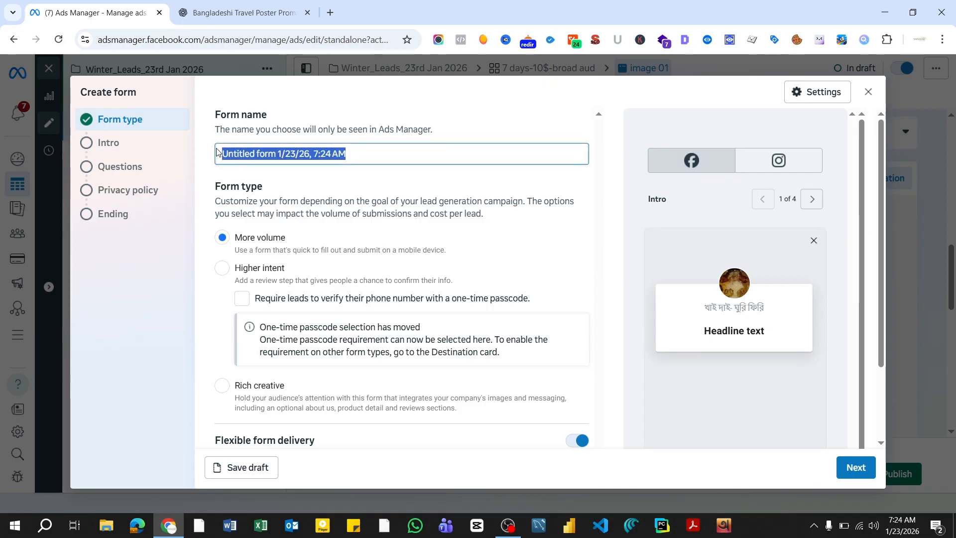
key("BackSpace")
type("T")
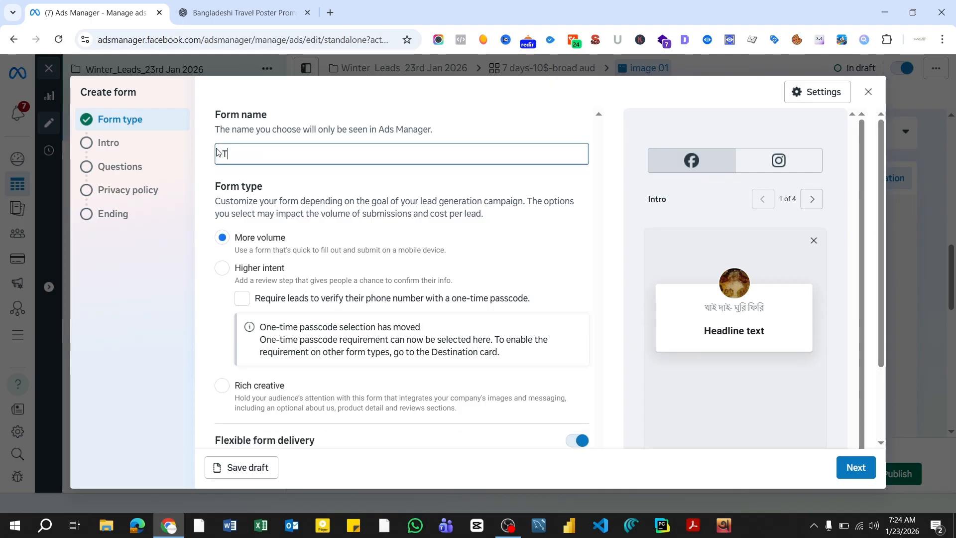
type("ravel")
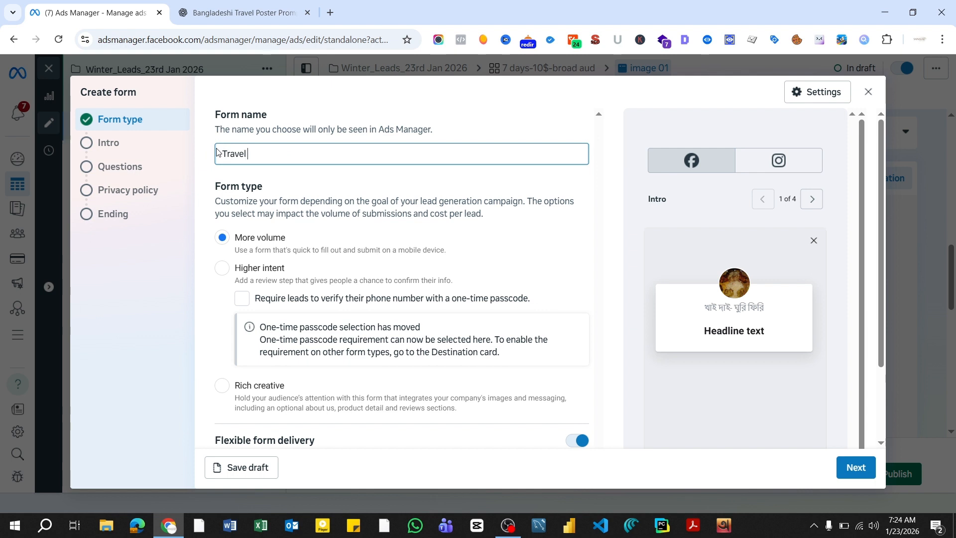
type(" - winte")
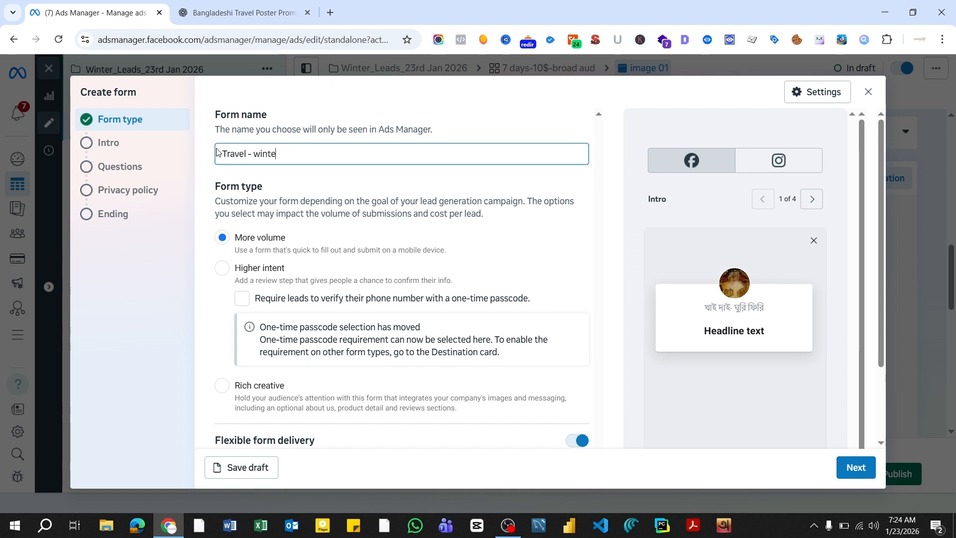
type("r lead form -")
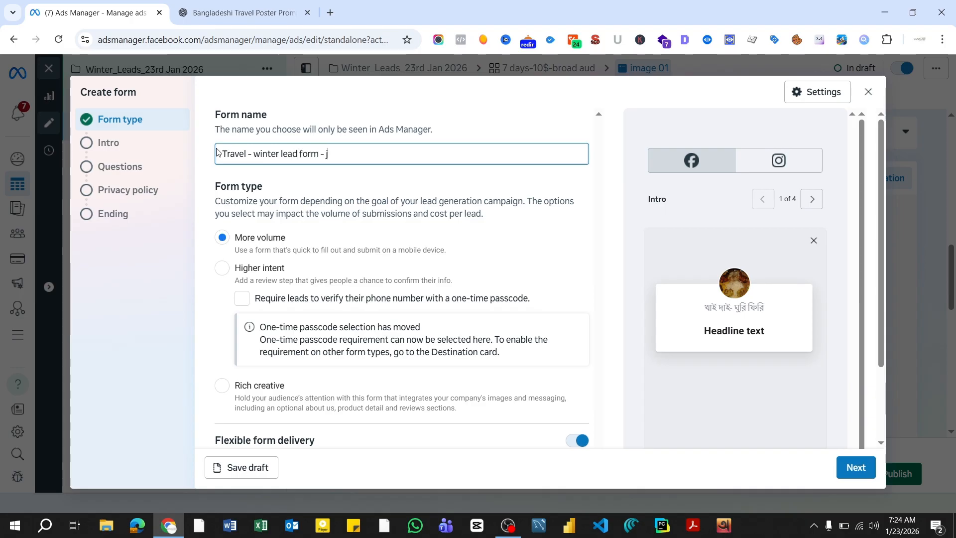
type(" jan")
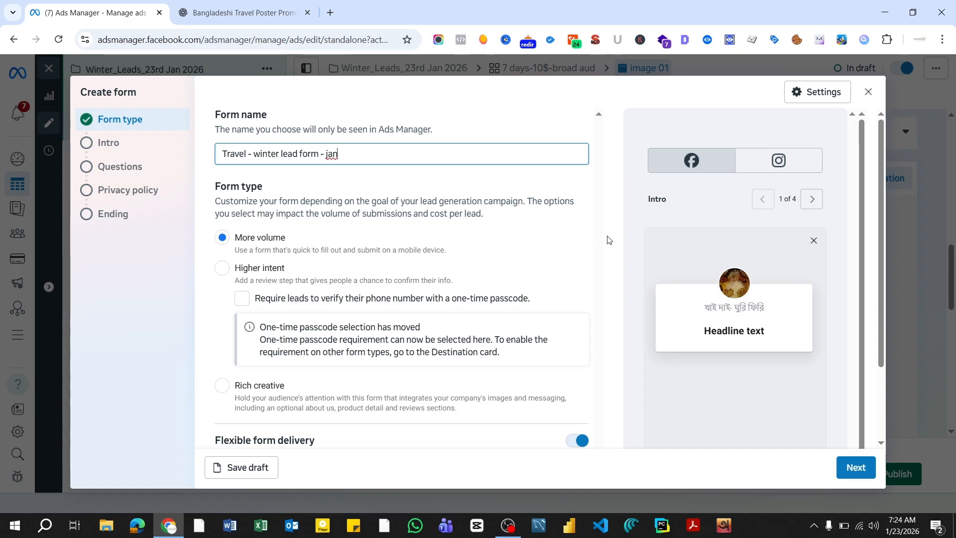
Step: Set the form type to Higher intent and proceed to the form's intro settings
scroll(607, 240, "down", 1)
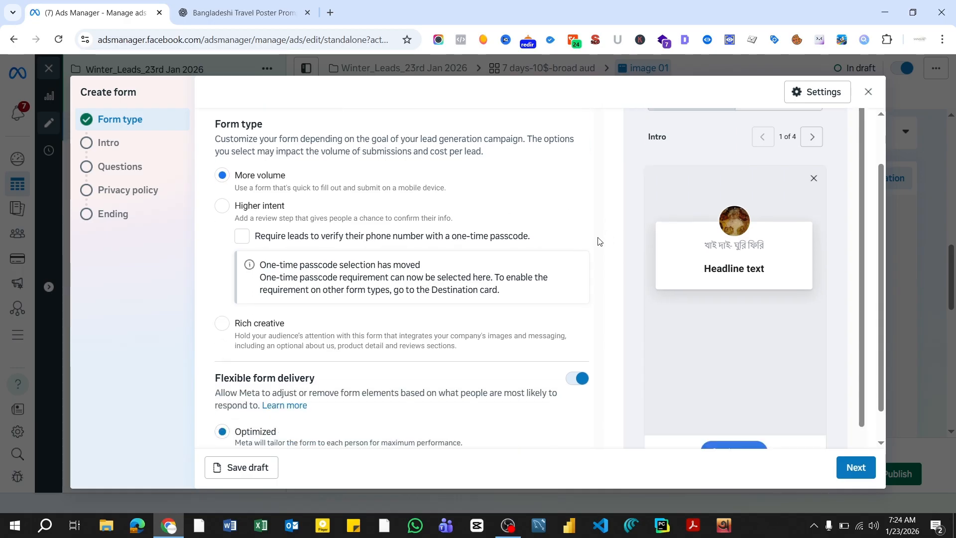
left_click(222, 212)
scroll(608, 238, "down", 1)
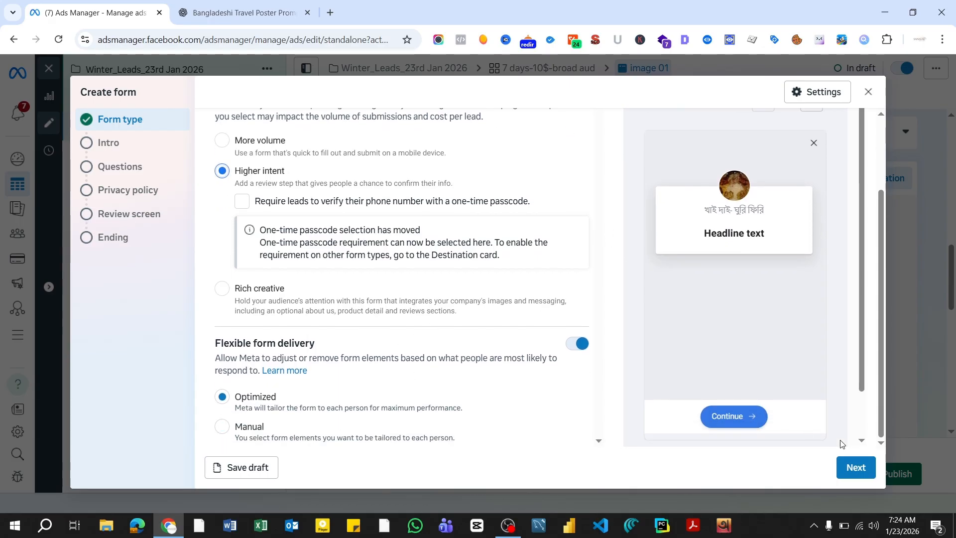
left_click(855, 467)
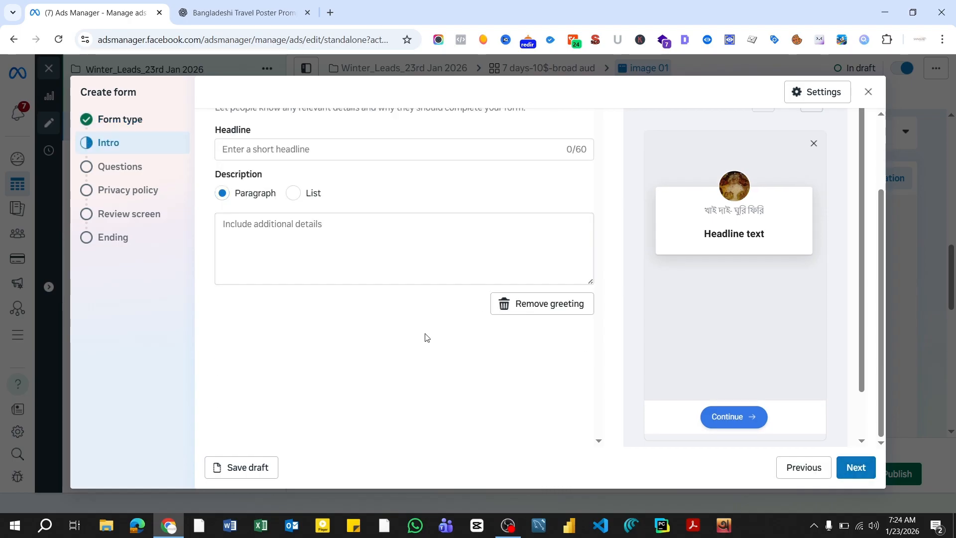
Step: Turn off the optional greeting in the form's intro and proceed to the questions
scroll(427, 337, "up", 2)
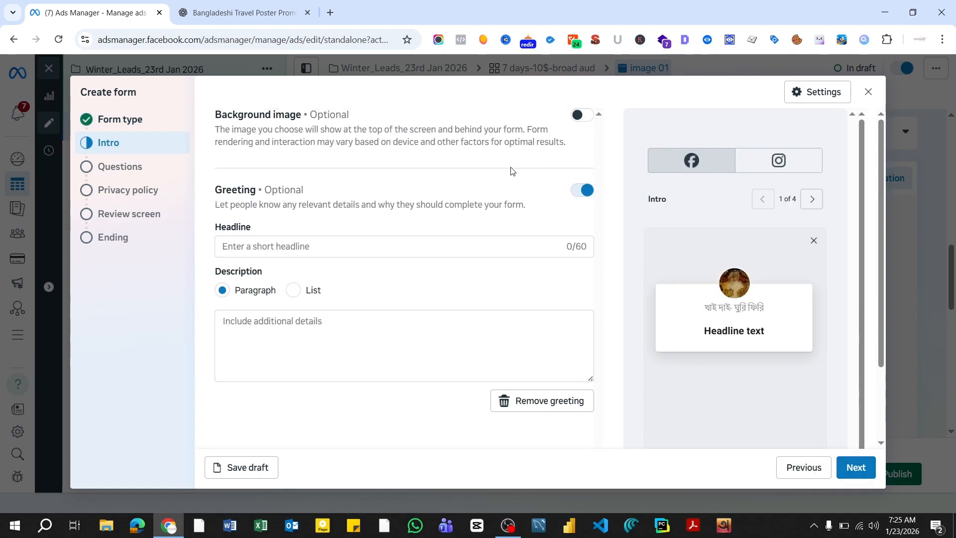
left_click(582, 190)
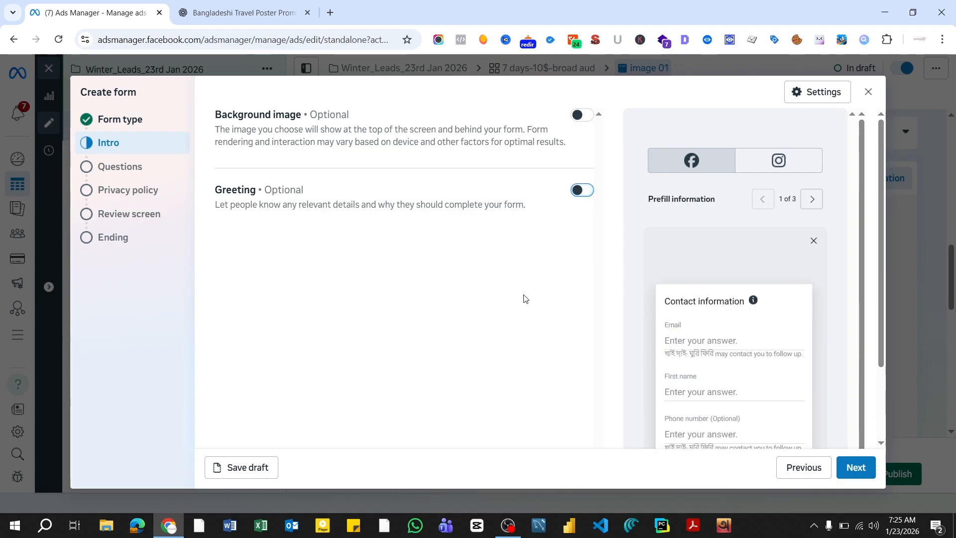
scroll(524, 299, "down", 2)
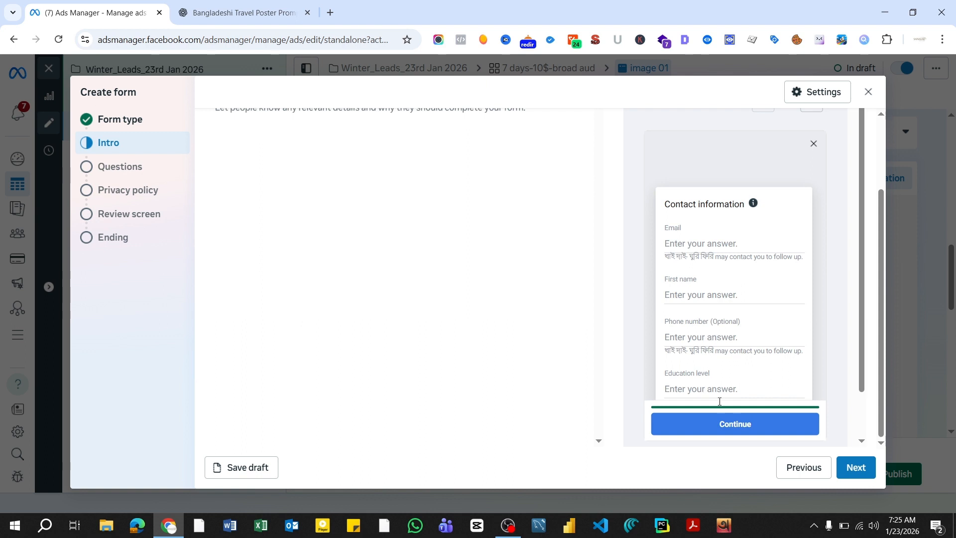
left_click(855, 468)
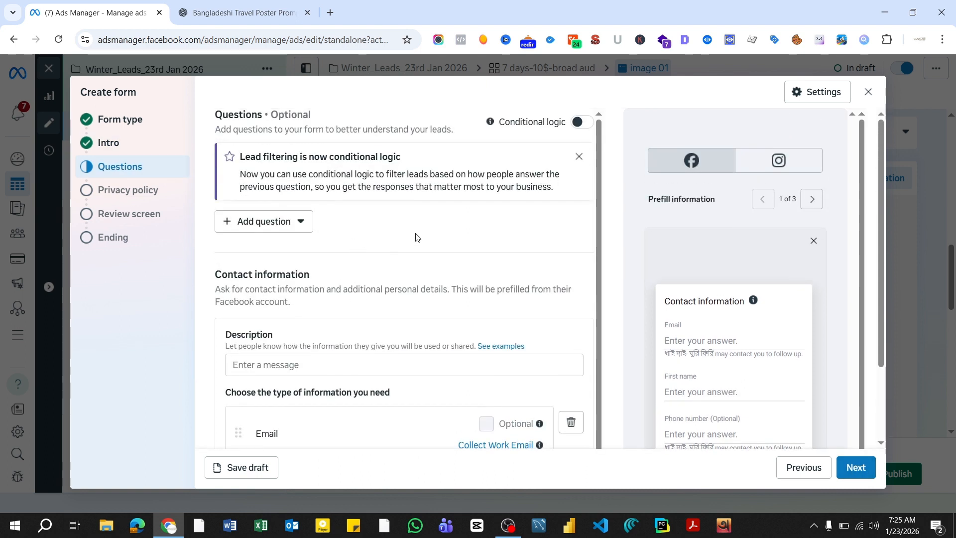
Step: Remove the Email and Education level fields from the form's contact information
scroll(366, 235, "down", 1)
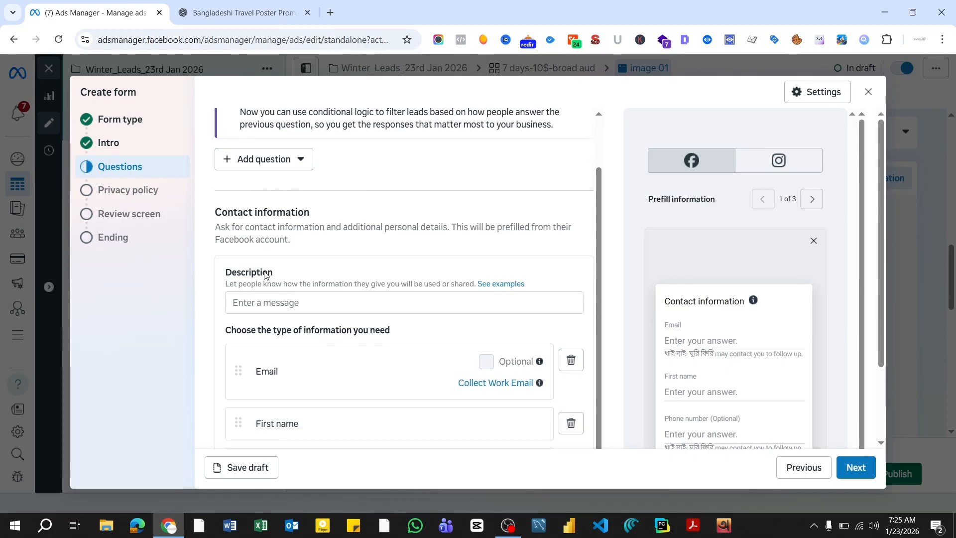
scroll(324, 323, "down", 1)
scroll(330, 323, "down", 2)
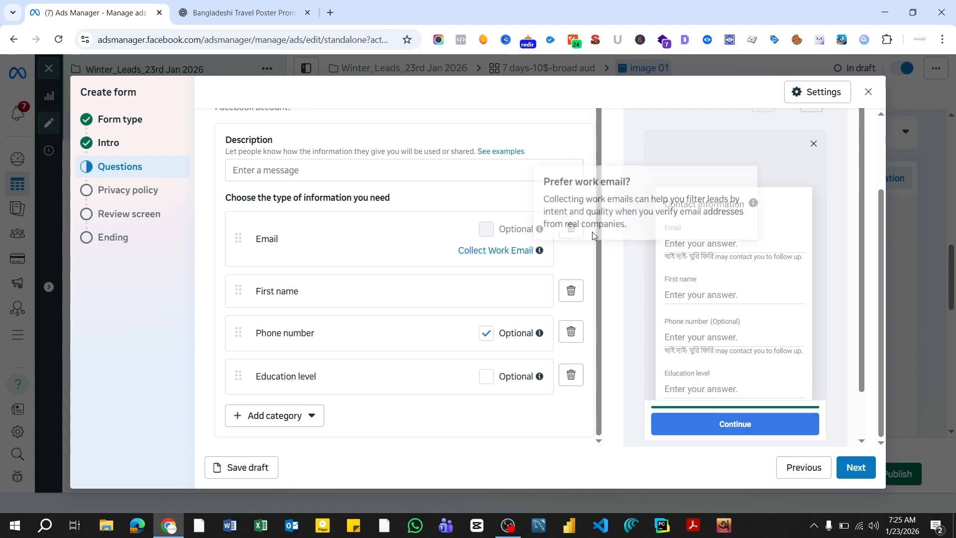
left_click(571, 228)
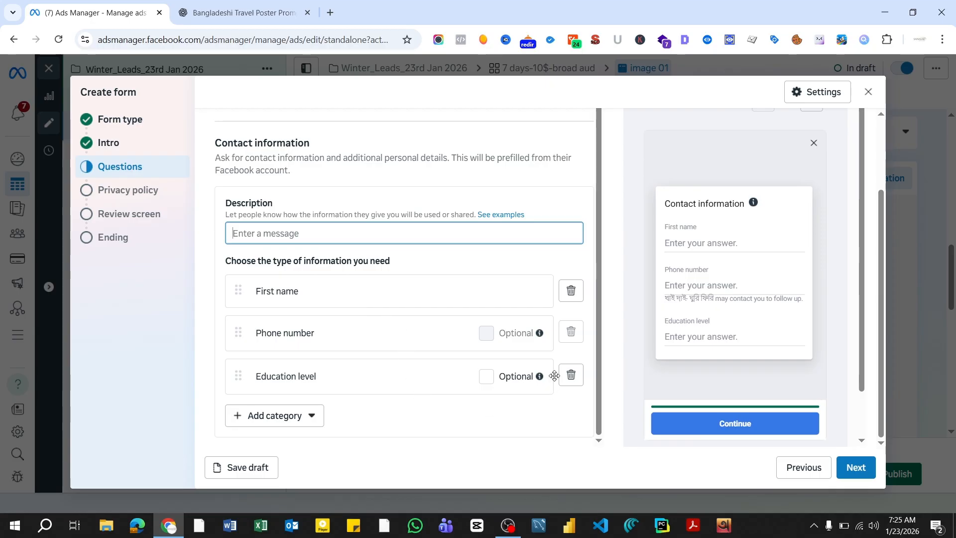
left_click(571, 376)
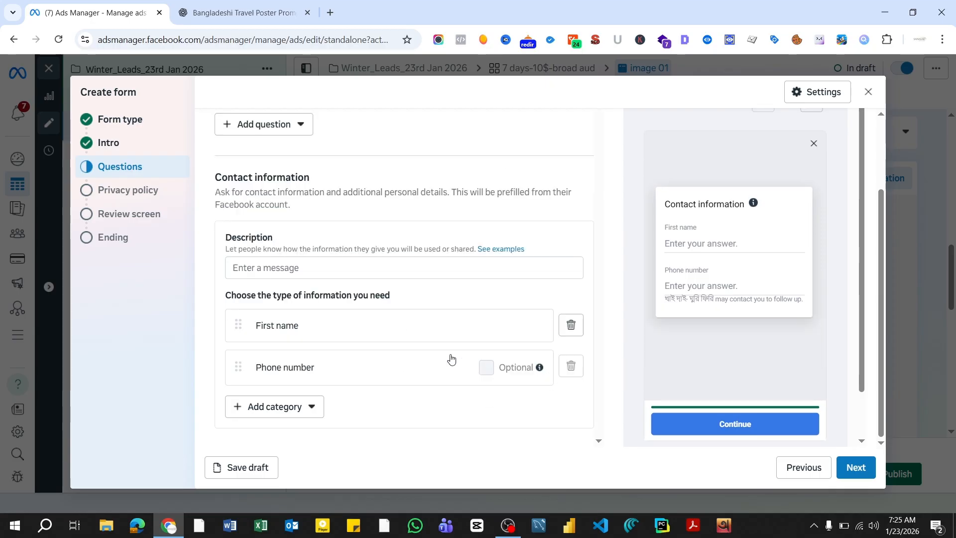
Step: Add City from the contact fields to the form's requested contact information
left_click(313, 409)
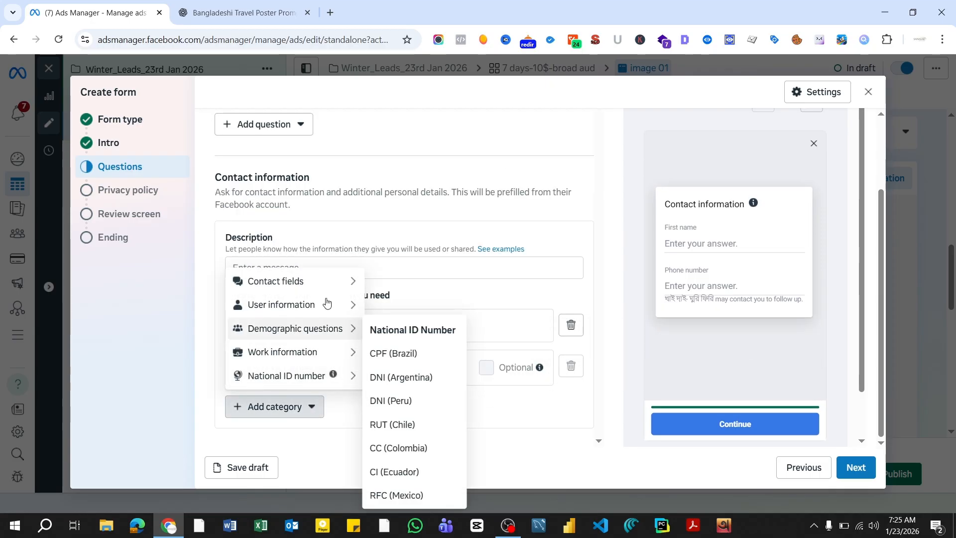
mouse_move(323, 305)
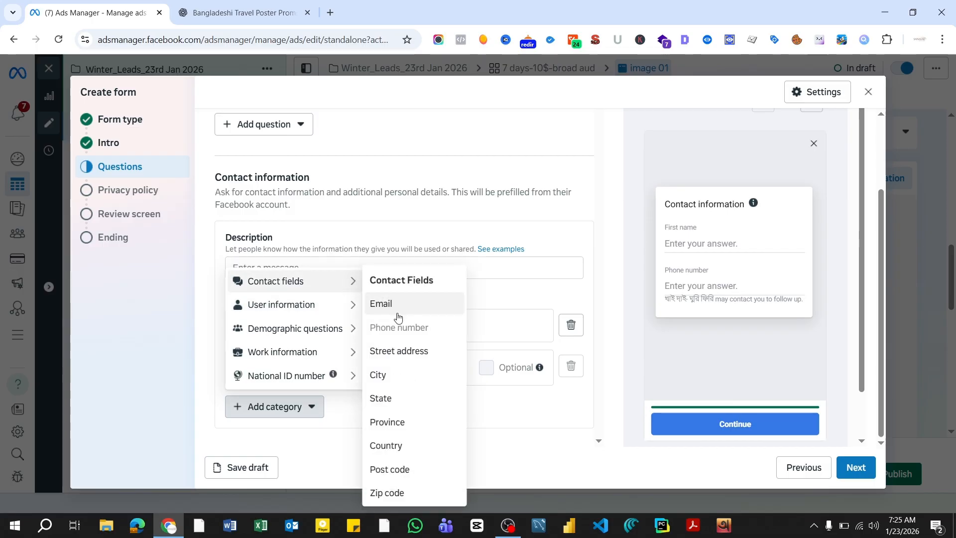
left_click(387, 382)
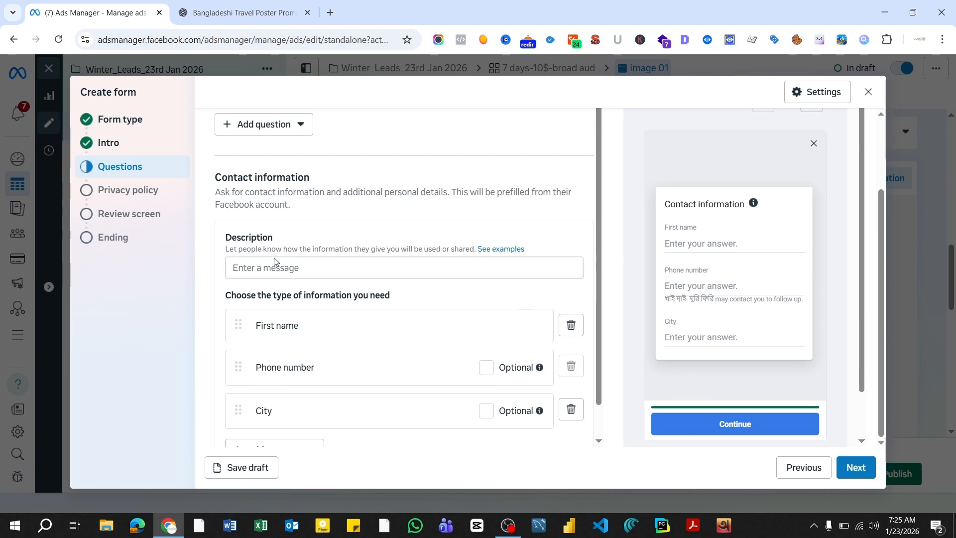
Step: Add a short answer question to the form's questions
scroll(274, 261, "up", 1)
left_click(300, 188)
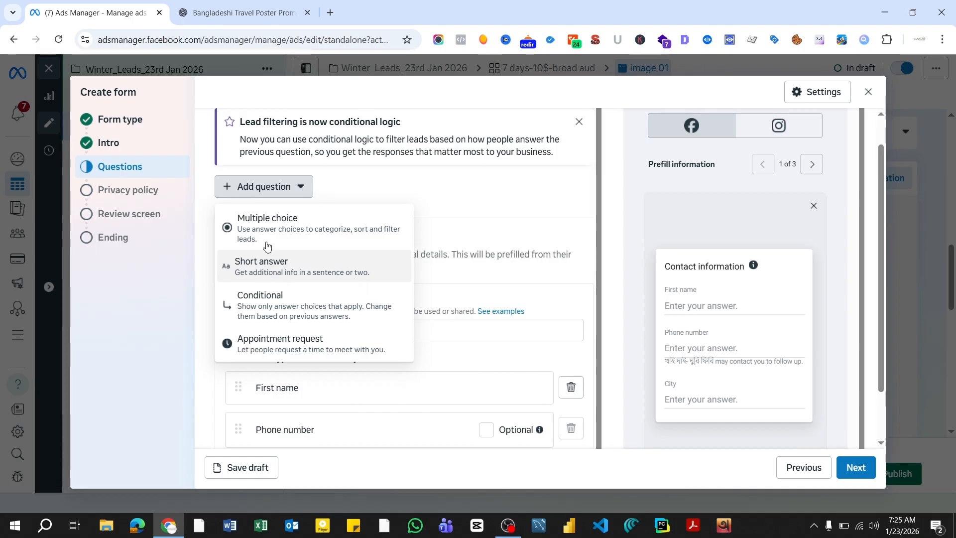
left_click(268, 274)
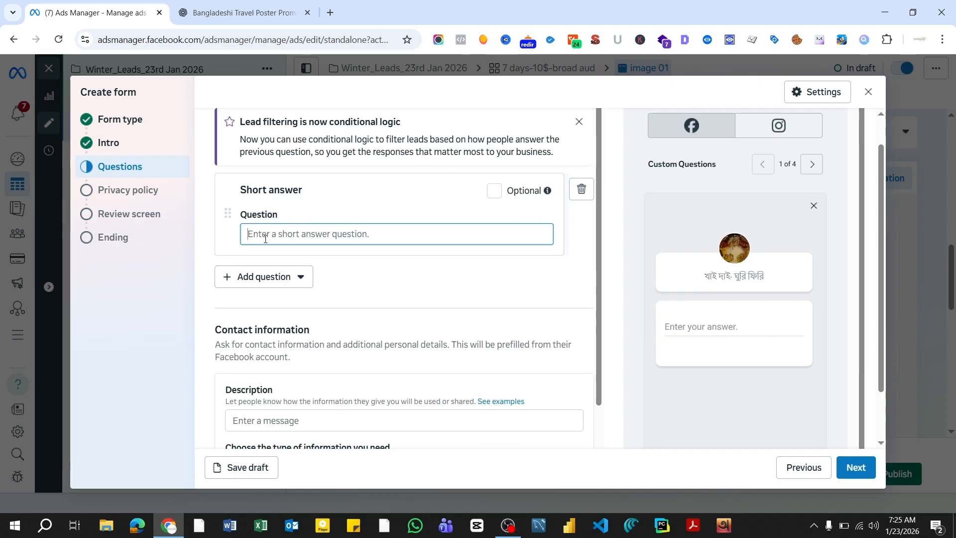
Step: Copy the call-to-action text "এখনই বুক করুন" from the ChatGPT conversation and paste it in Ads Manager as the short answer question
left_click(243, 13)
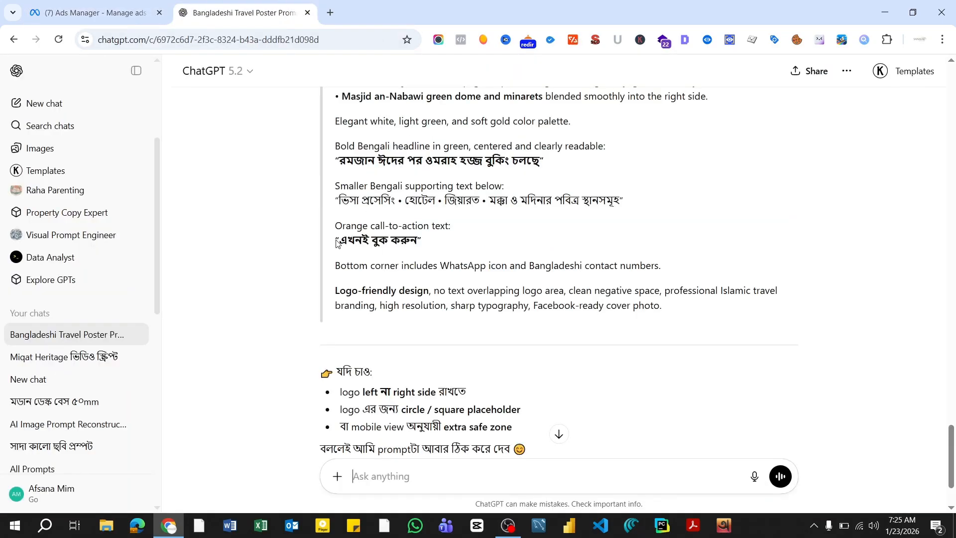
left_click_drag(340, 240, 423, 240)
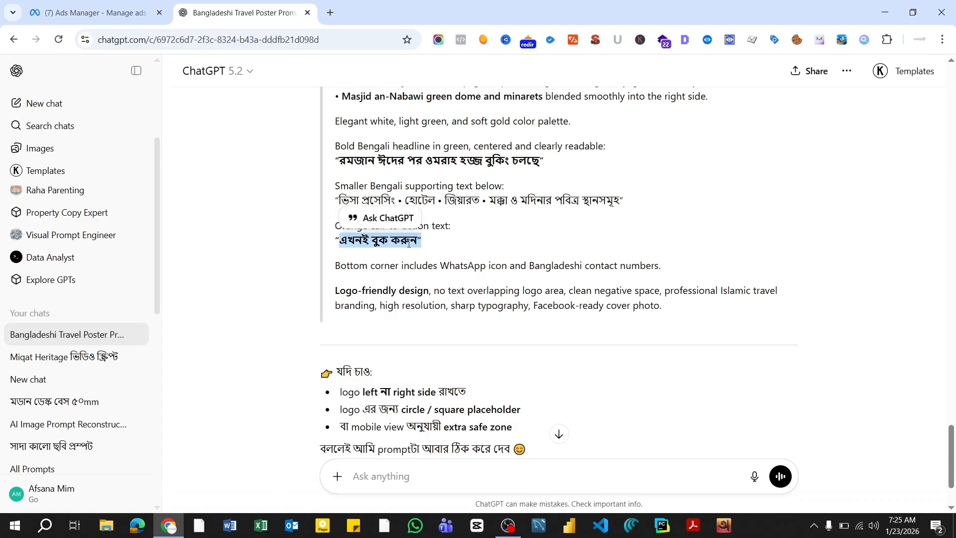
right_click(409, 245)
left_click(454, 260)
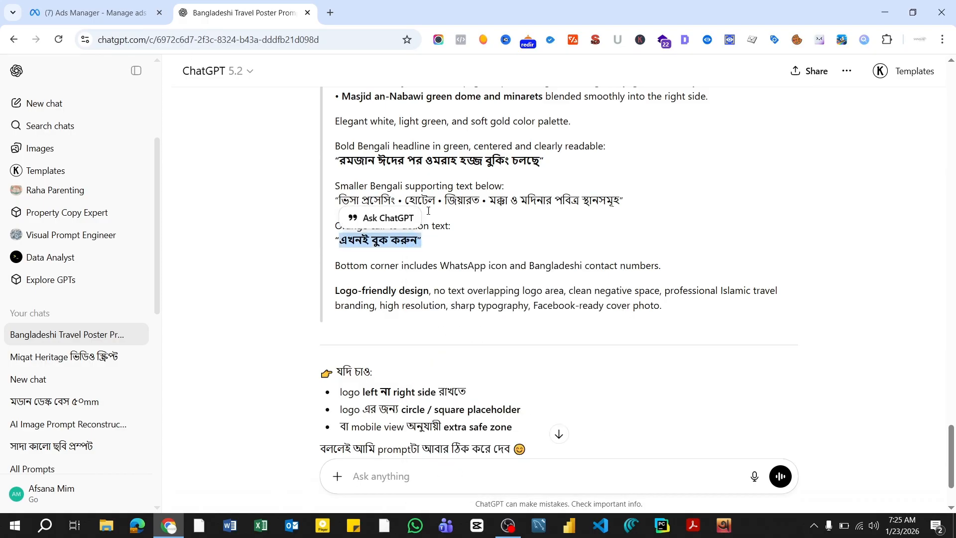
left_click(93, 20)
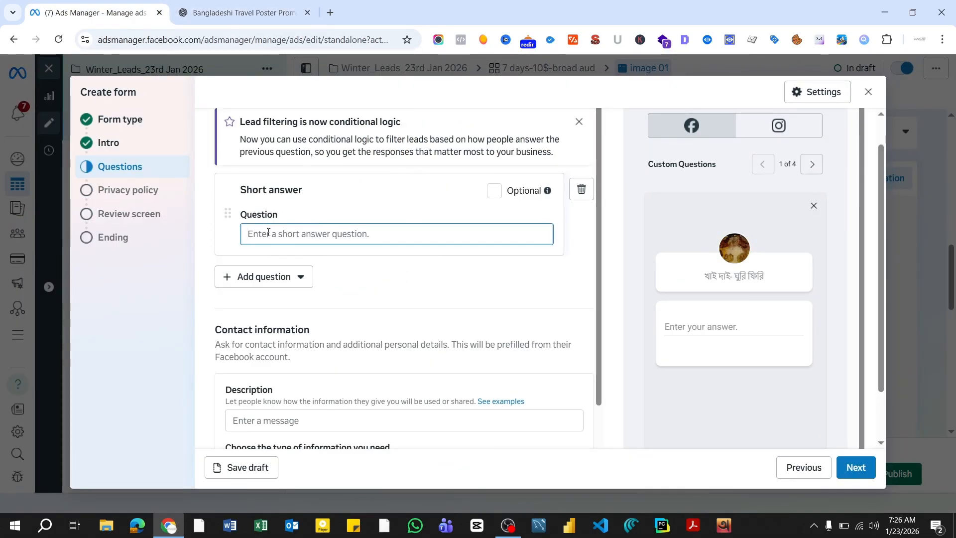
key("ctrl+v")
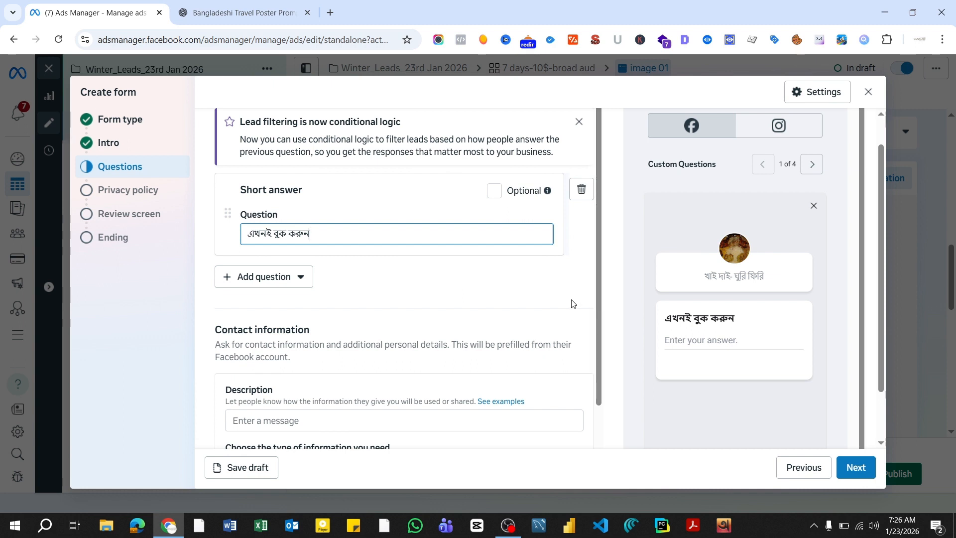
Step: Try to create the form with a blank privacy policy link and the default ending, and close the form without saving it
left_click(855, 466)
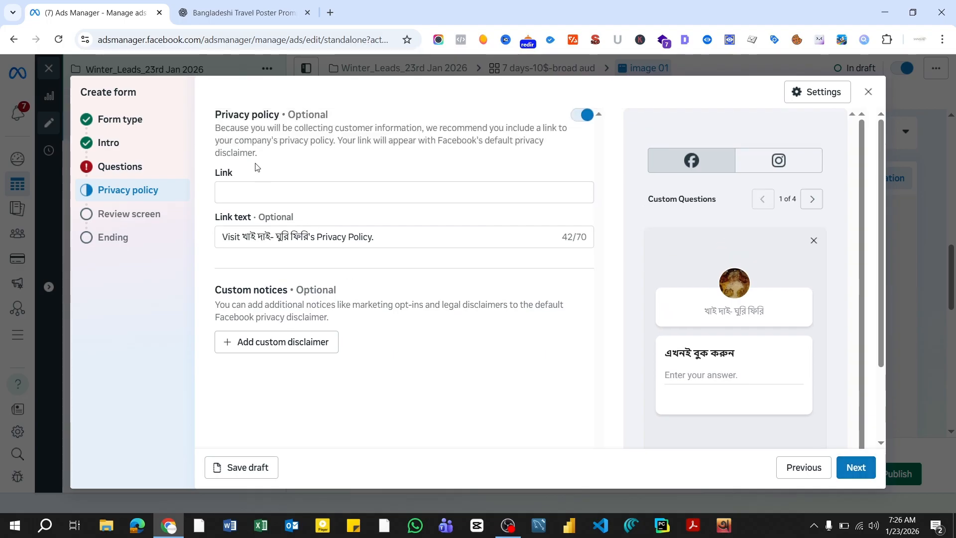
left_click(255, 191)
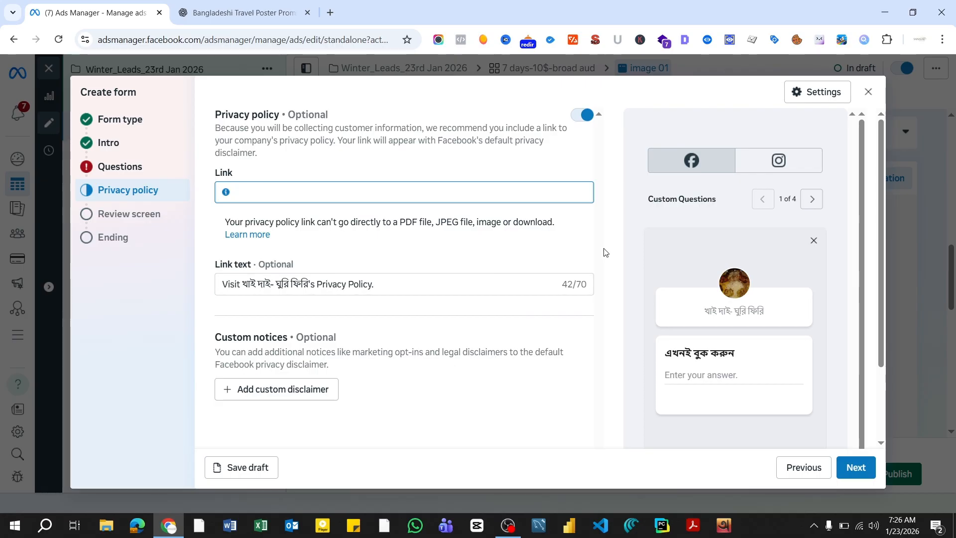
left_click(855, 468)
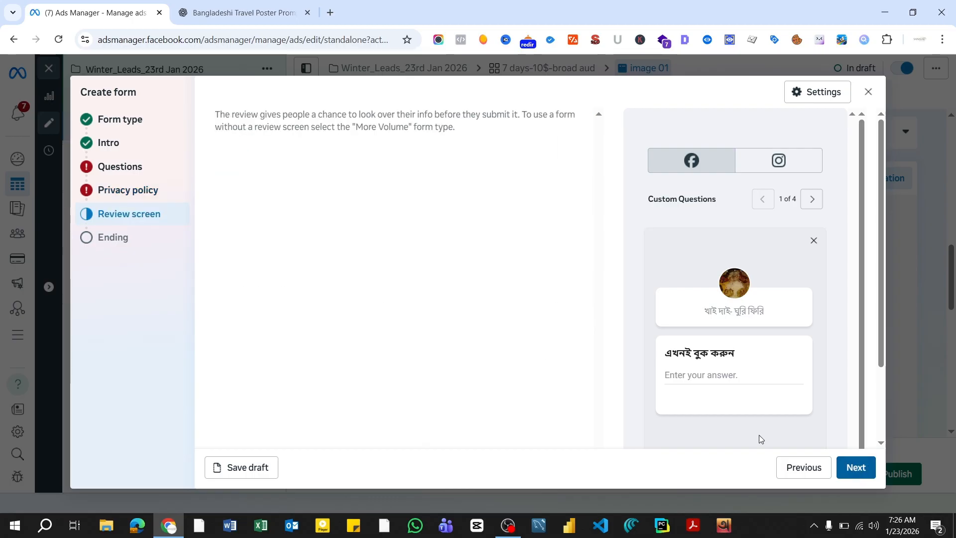
left_click(851, 468)
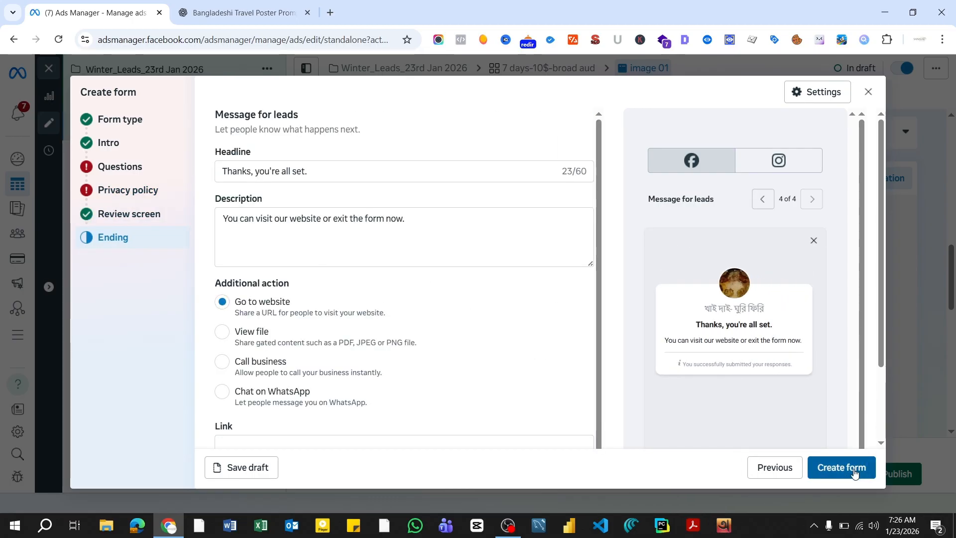
left_click(840, 470)
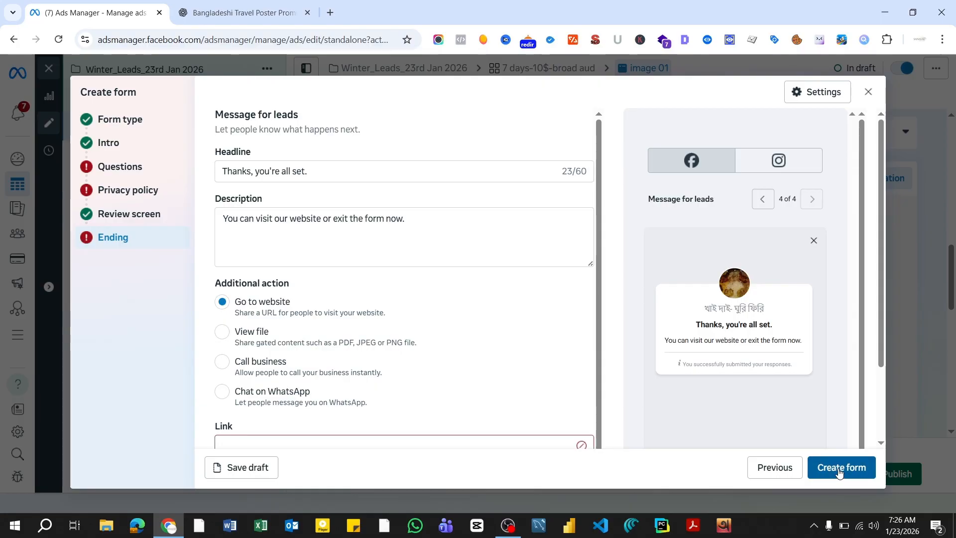
left_click(868, 92)
left_click(607, 252)
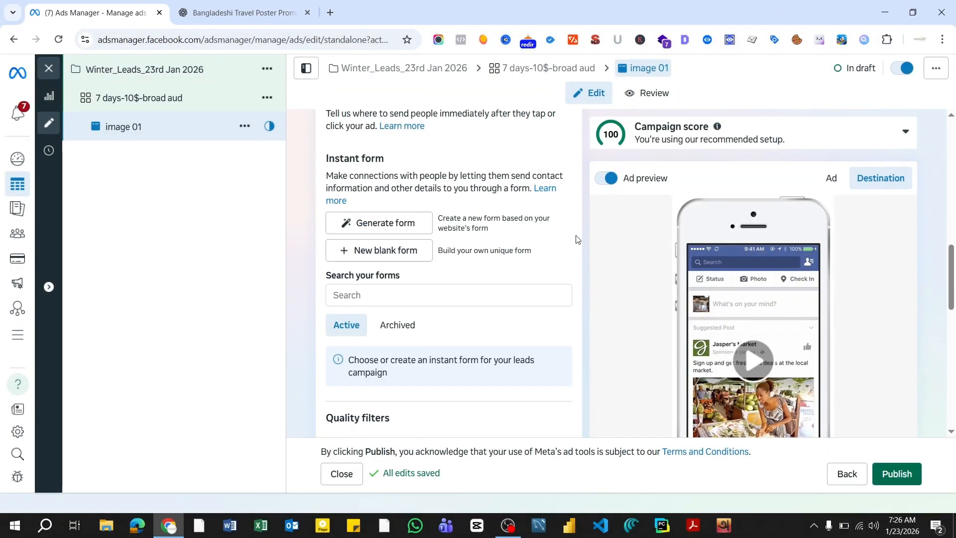
Step: Start the ad creative setup and upload unnamed (1).jpg from the Miqat Heritage folder as its image
scroll(578, 237, "down", 5)
scroll(577, 235, "down", 3)
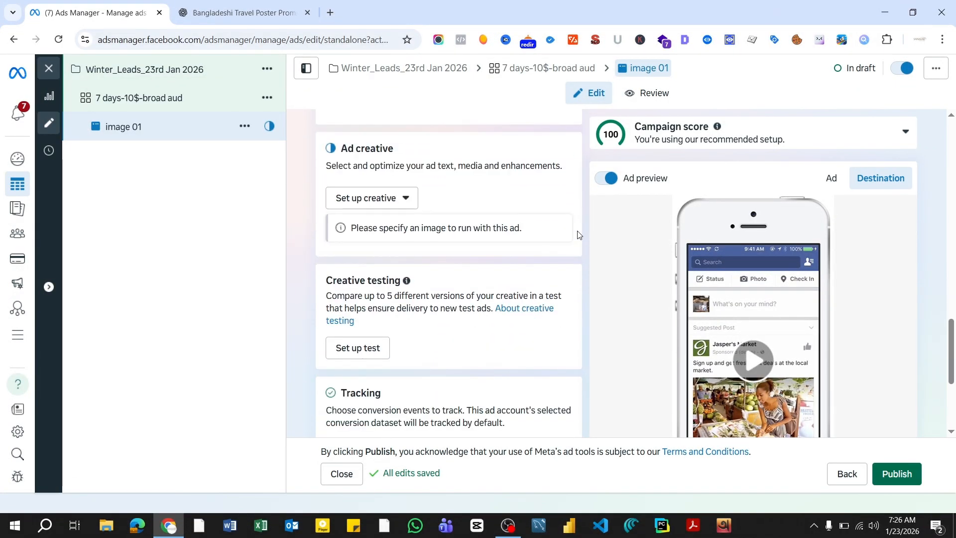
left_click(408, 198)
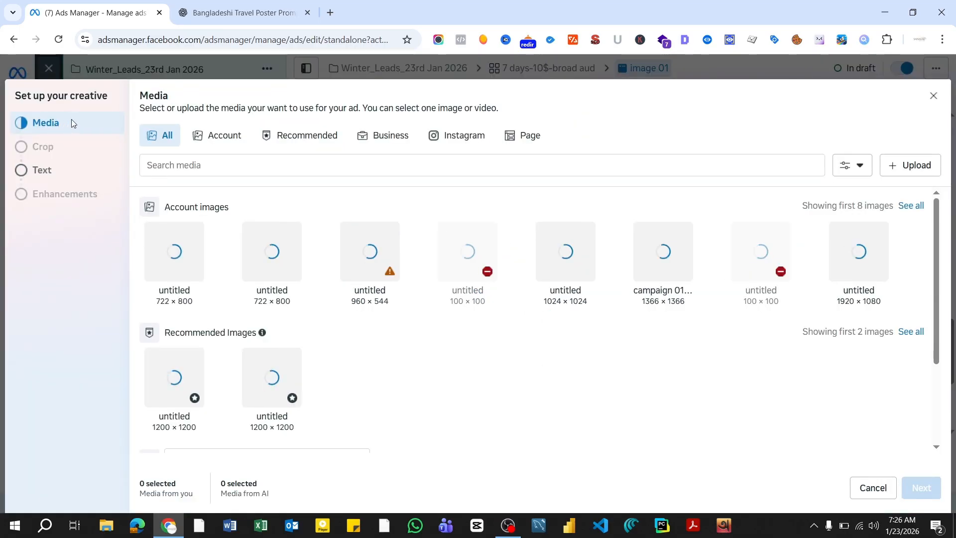
left_click(905, 169)
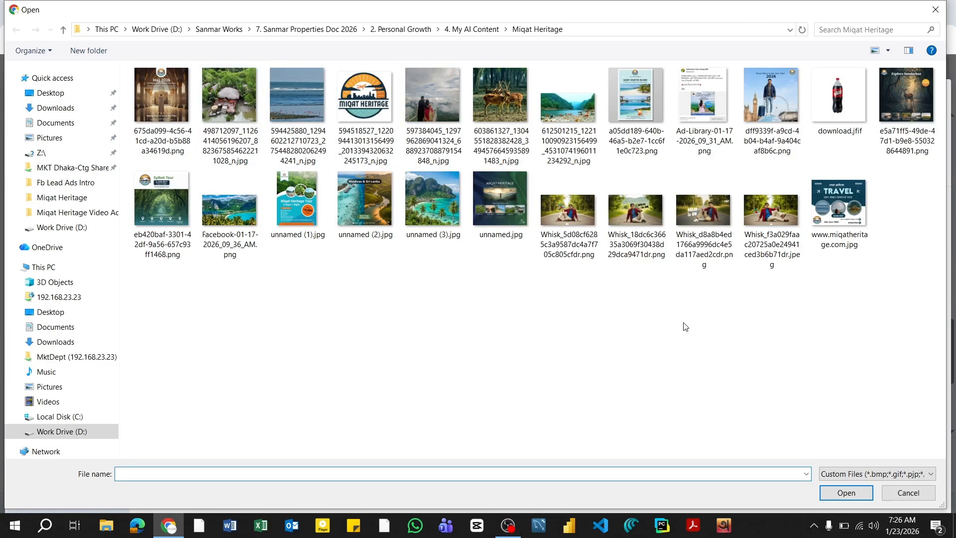
left_click(302, 207)
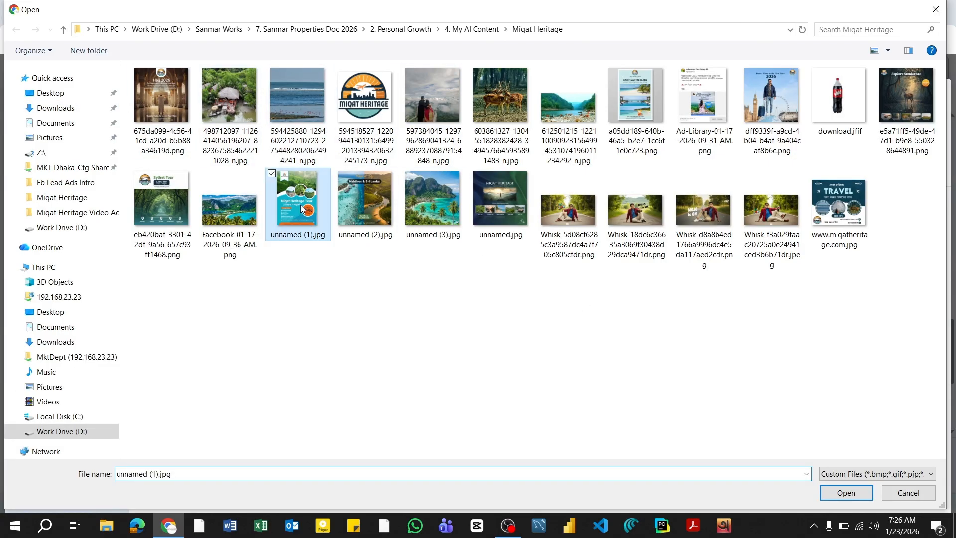
left_click(846, 493)
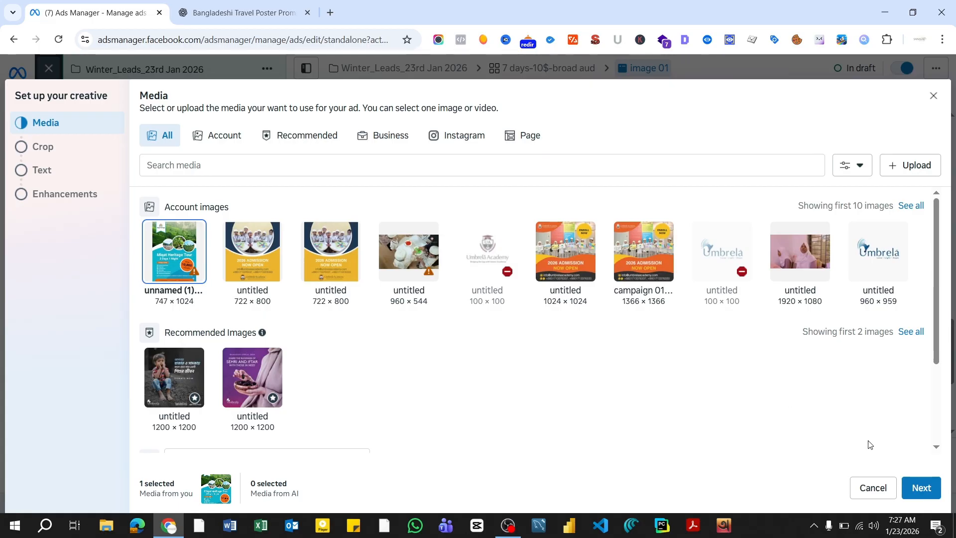
Step: Proceed with the uploaded image, set its vertical crop to 9:16, and continue to the ad text
left_click(922, 488)
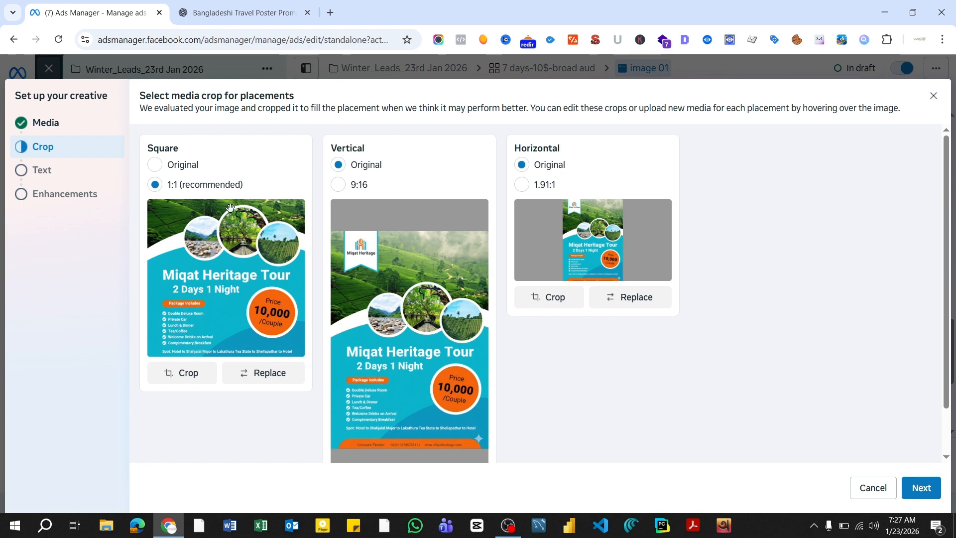
left_click(338, 185)
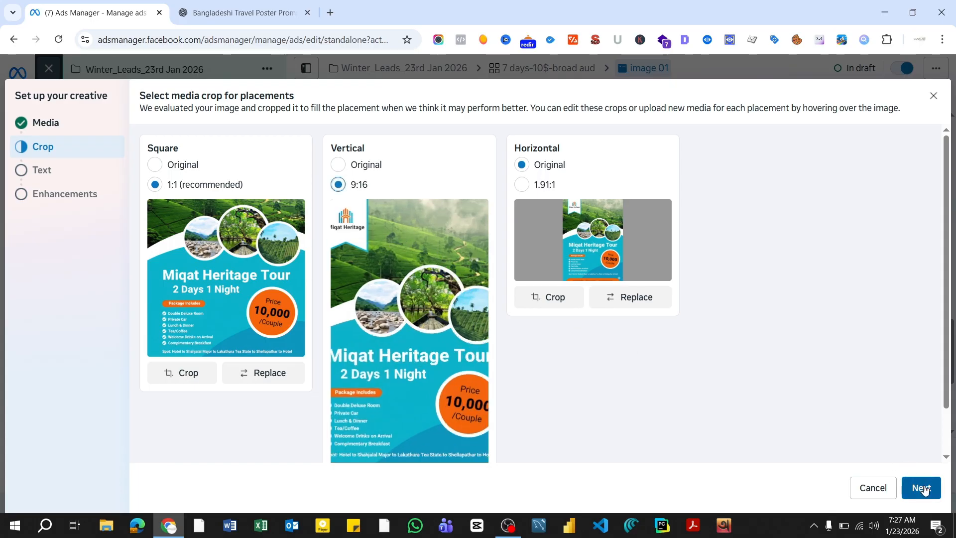
left_click(922, 488)
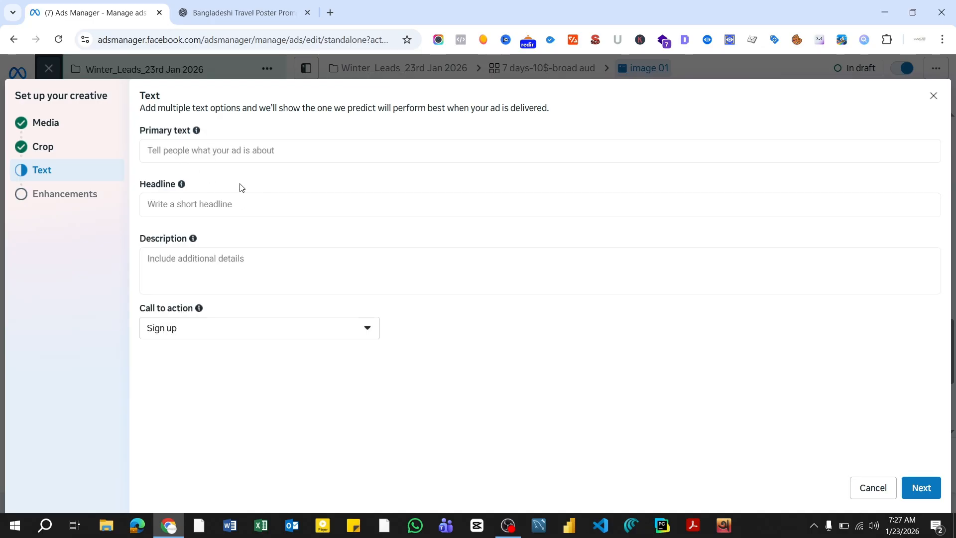
Step: Copy the logo-friendly design text, from "o text overlapping logo area" to "cover photo.", from ChatGPT into the Ads Manager primary text
left_click(214, 12)
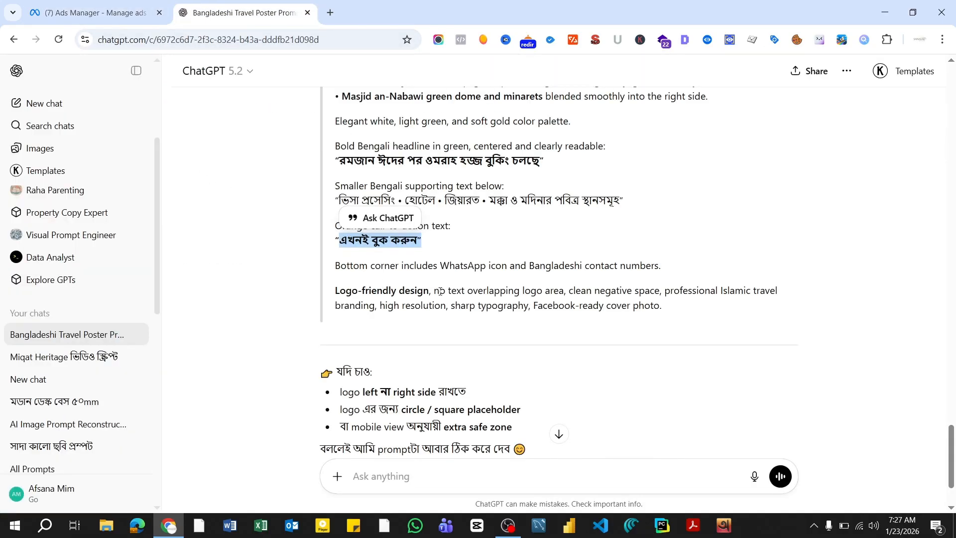
left_click_drag(440, 291, 687, 314)
right_click(683, 298)
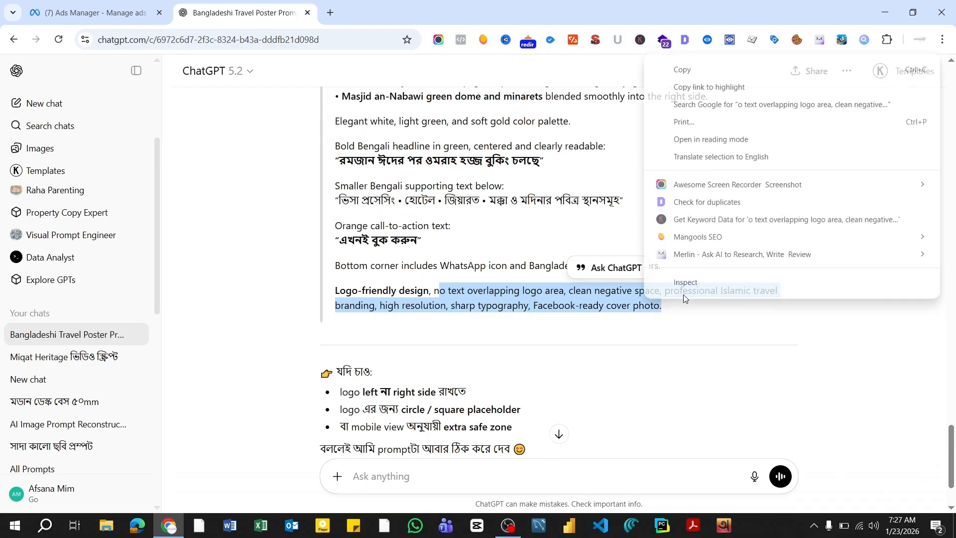
left_click(682, 69)
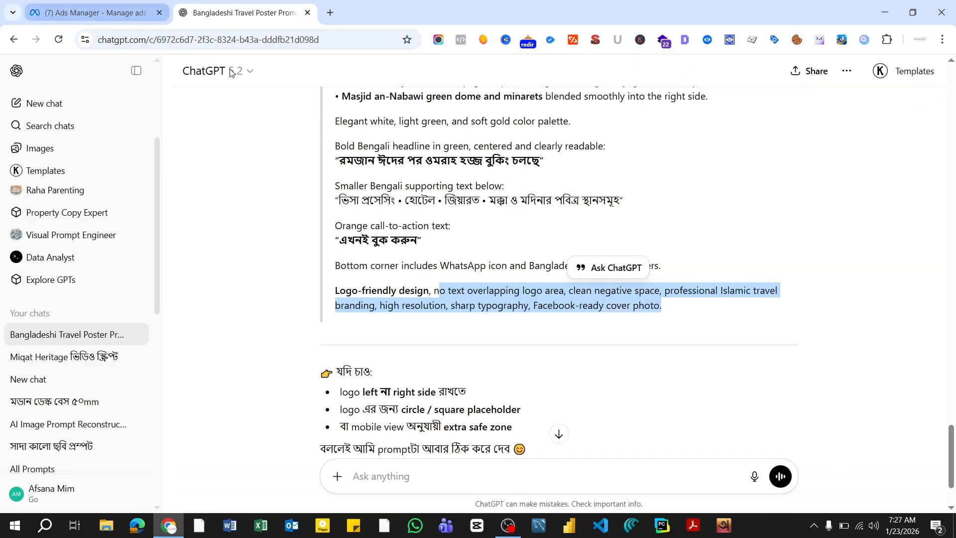
key("ctrl+shift+Tab")
left_click(217, 146)
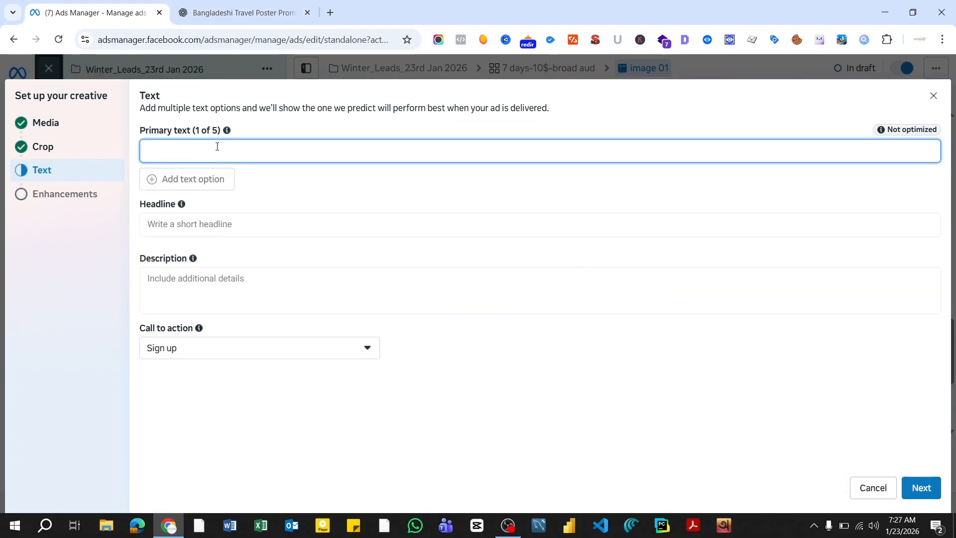
key("ctrl+v")
Step: Add a second primary text option reusing the first option's text from "clean negative space" to "cover photo."
left_click(197, 185)
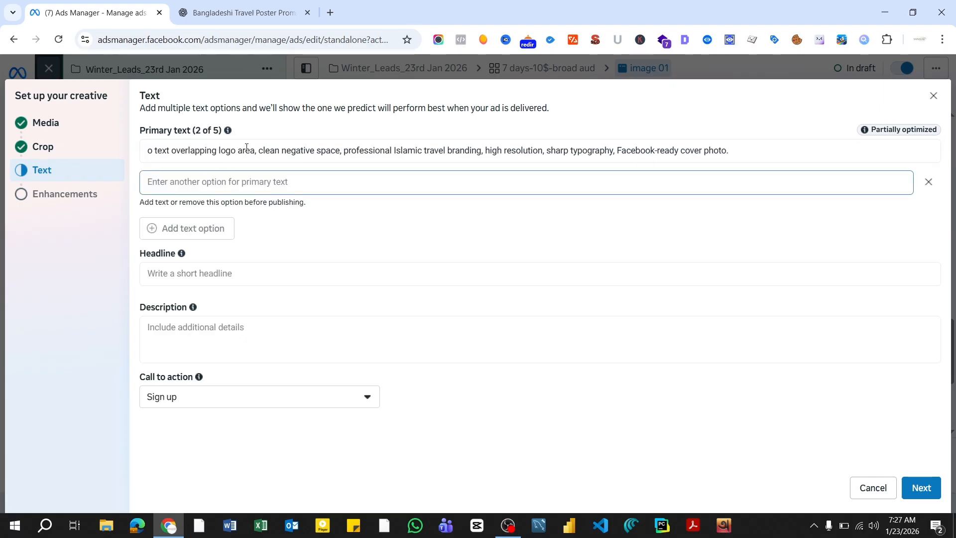
left_click_drag(260, 154, 779, 157)
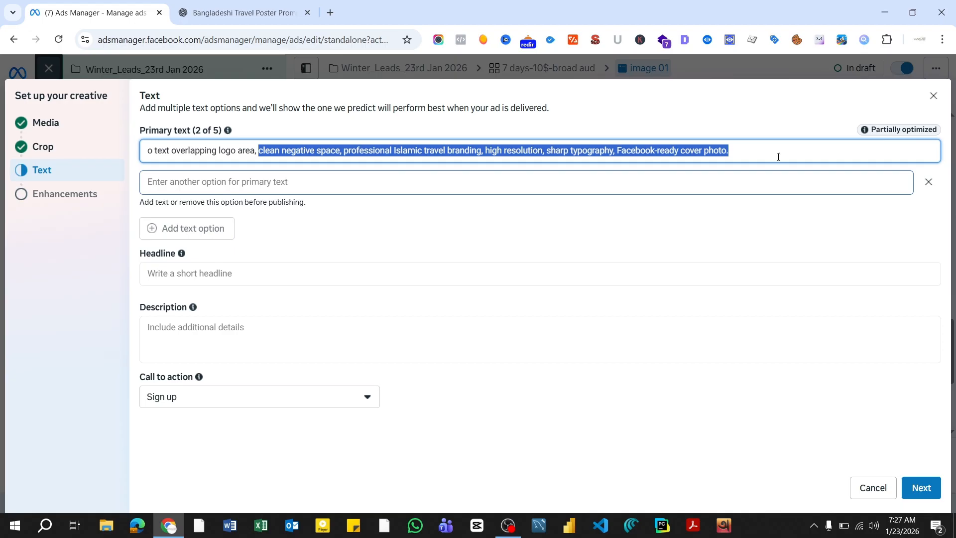
right_click(646, 157)
left_click(384, 177)
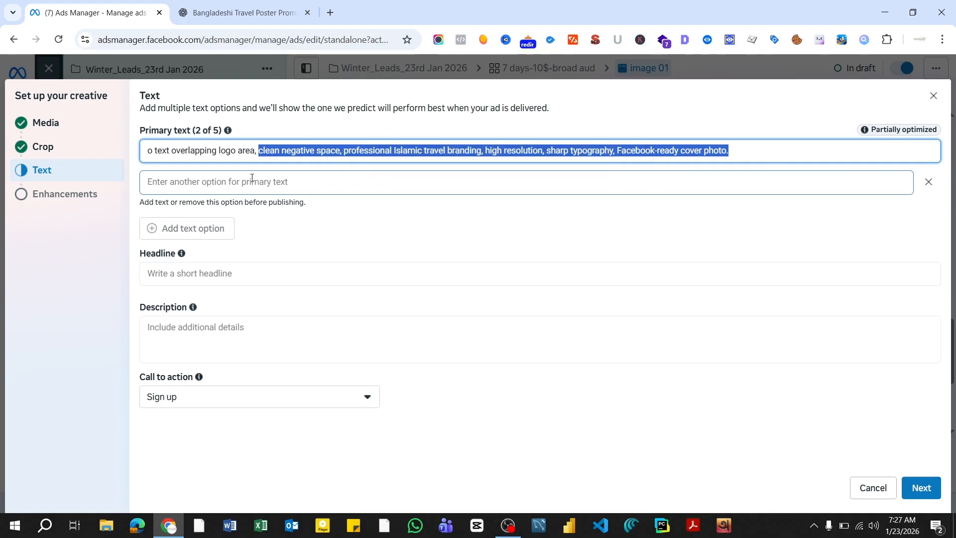
left_click(239, 184)
key("ctrl+v")
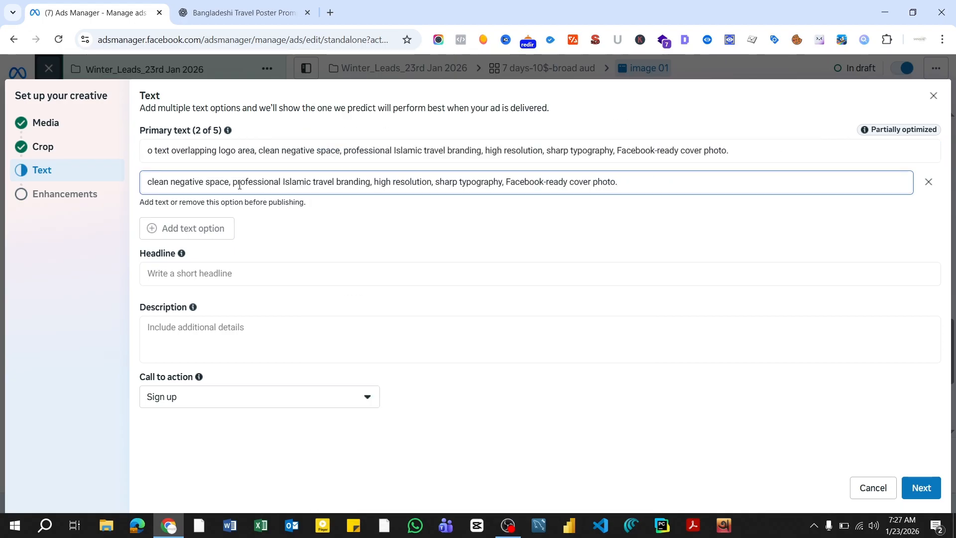
Step: Copy the Bengali headline "রমজান ঈদের পর ওমরাহ হজ্জ বুকিং চলছে" from ChatGPT into the ad's headline in Ads Manager
left_click(185, 266)
key("ctrl+Tab")
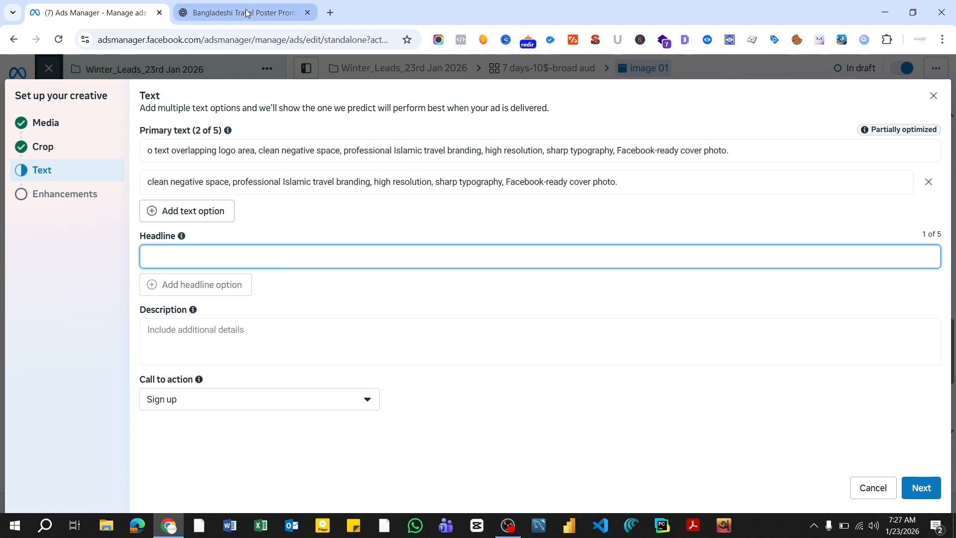
left_click_drag(343, 159, 552, 166)
right_click(494, 168)
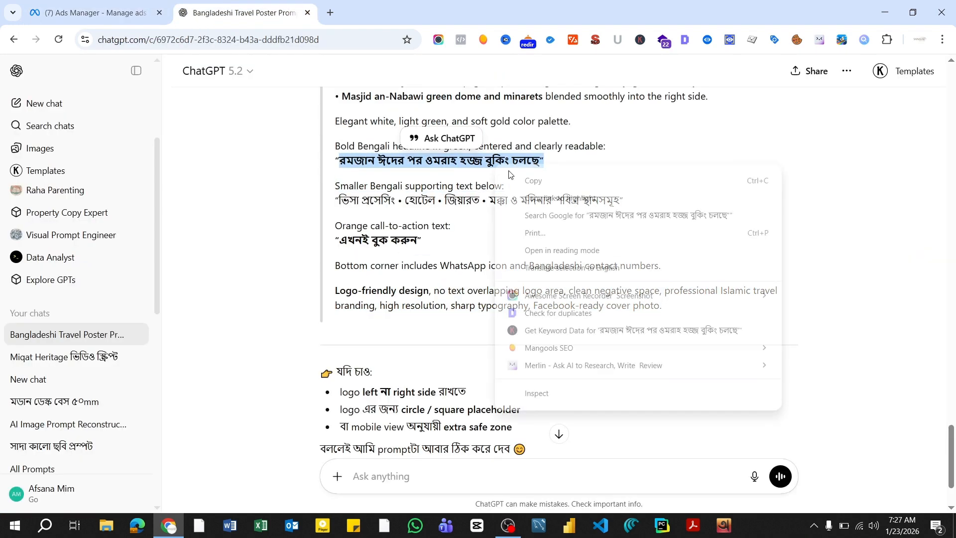
left_click(535, 181)
left_click(116, 16)
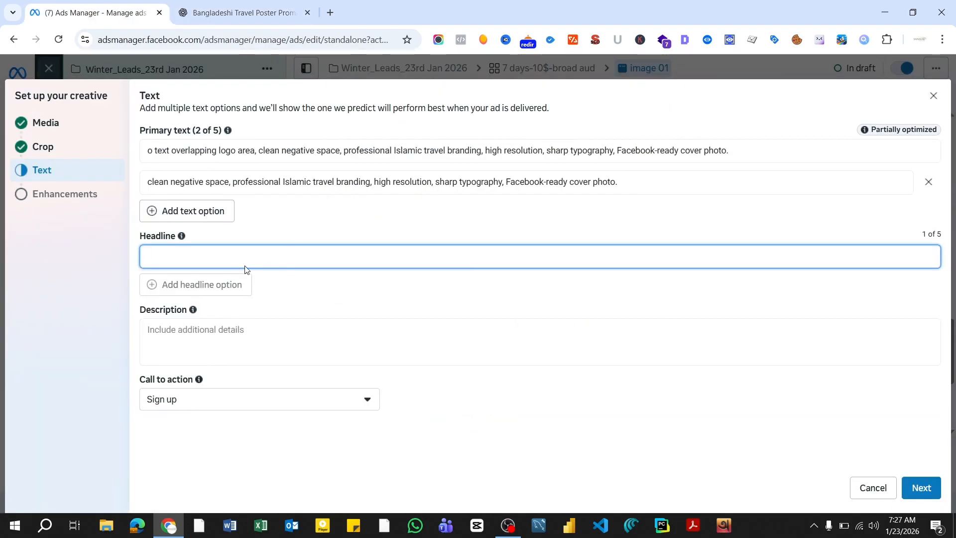
key("ctrl+v")
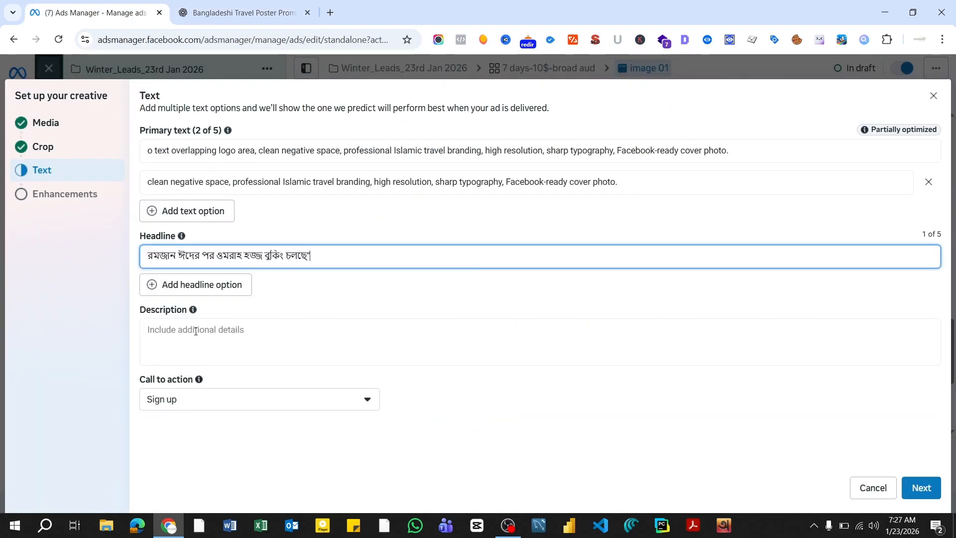
Step: Fill the description with the same copied Bengali headline text and continue to the creative enhancements
left_click(184, 350)
key("ctrl+v")
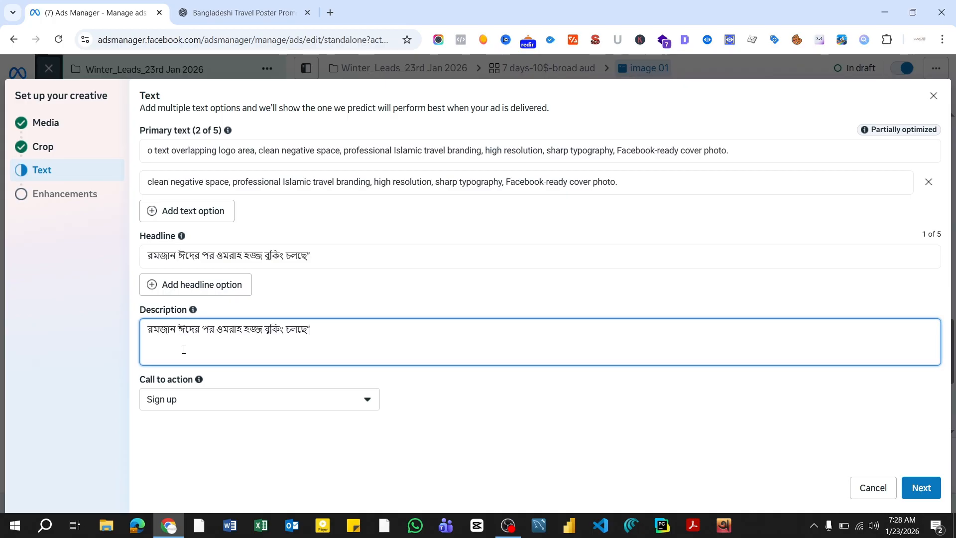
left_click(922, 489)
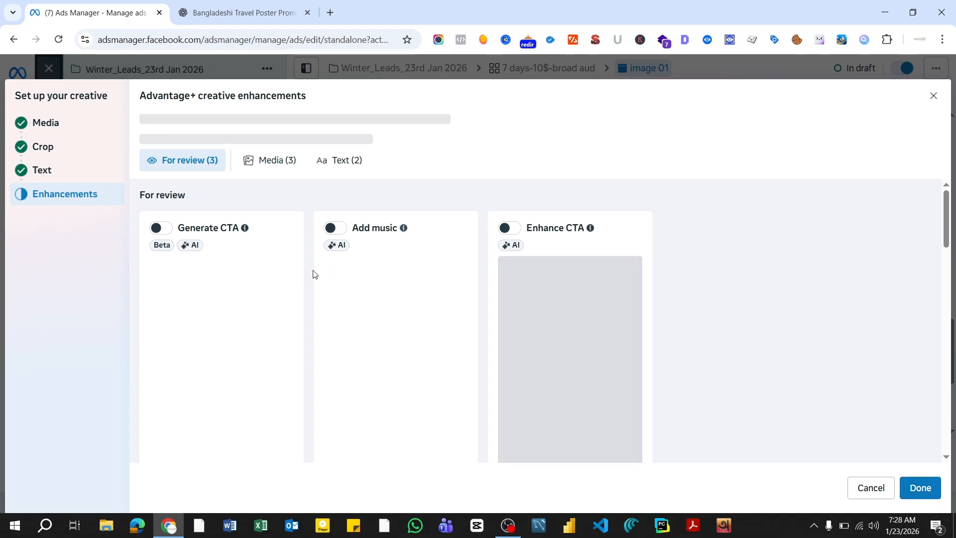
Step: Turn off the Add animation, Flex media and Text improvements enhancements, and finish the creative setup
scroll(312, 272, "down", 2)
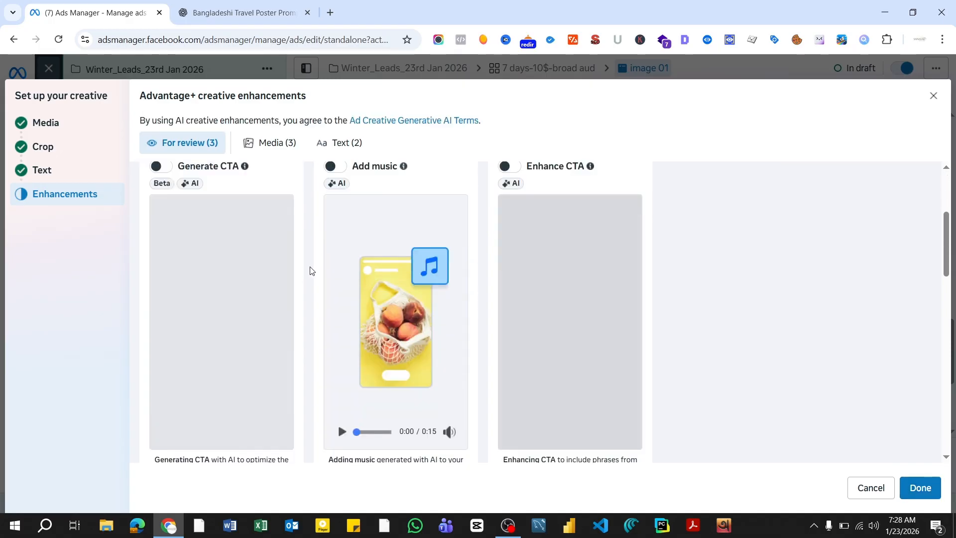
scroll(310, 270, "down", 6)
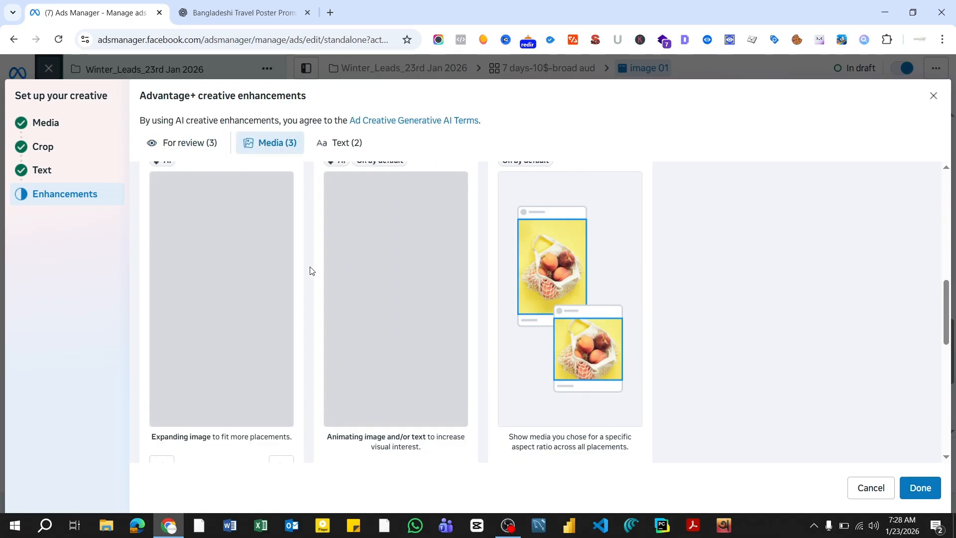
scroll(310, 269, "up", 1)
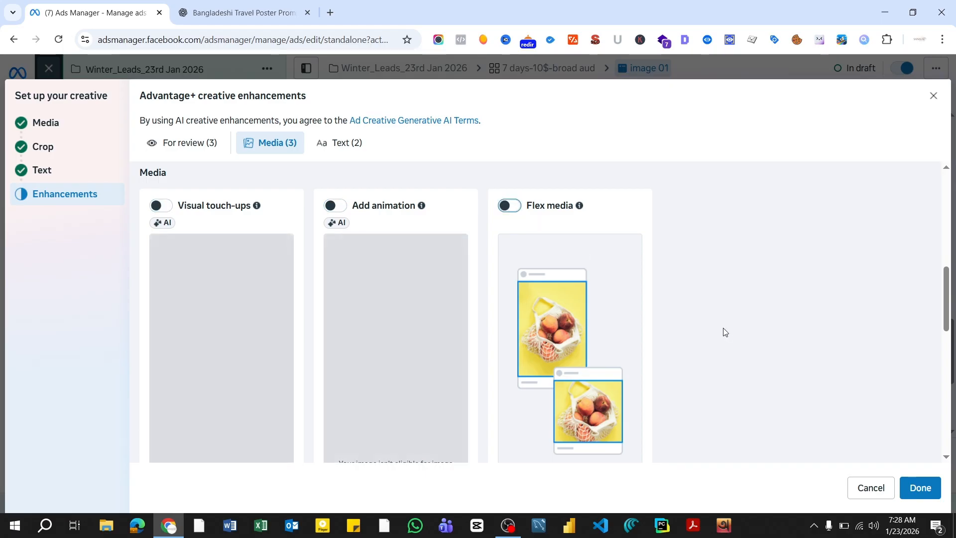
scroll(900, 451, "down", 5)
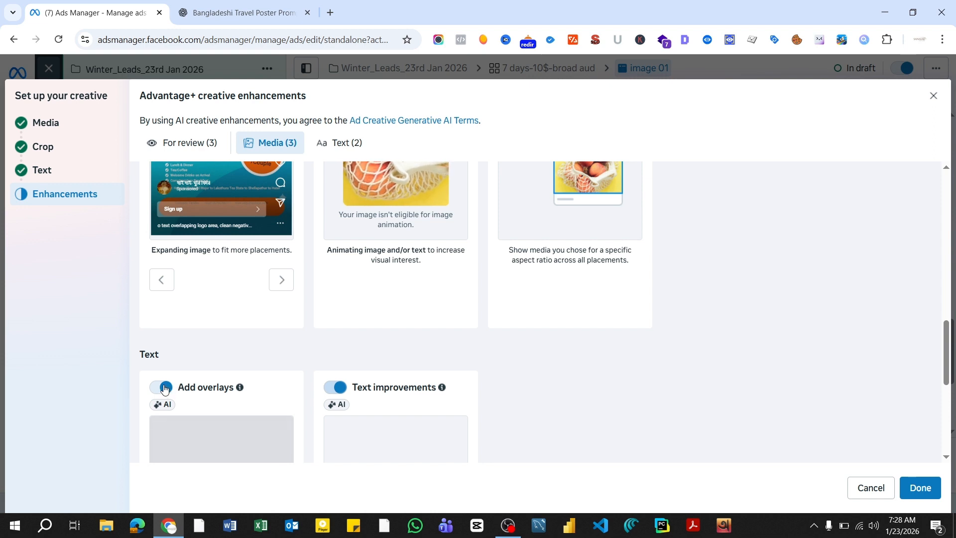
left_click(336, 388)
scroll(607, 381, "down", 3)
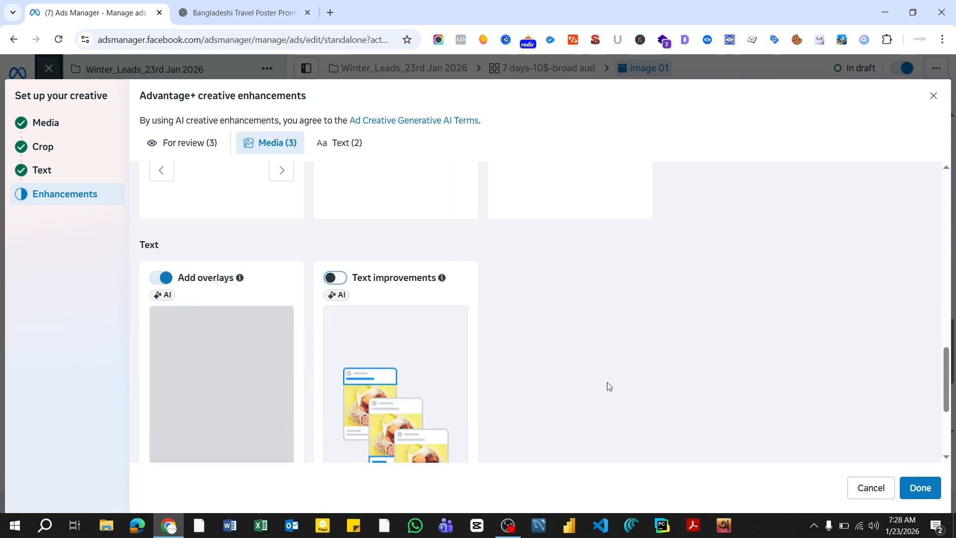
left_click(920, 488)
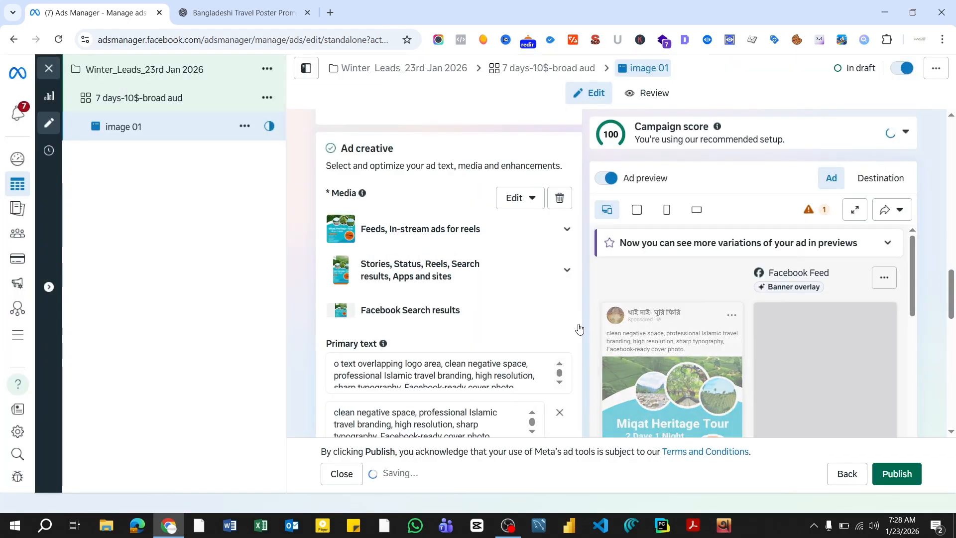
Step: Examine how the ad looks across the Facebook and Instagram placements in the advanced preview, and close the preview
scroll(591, 301, "down", 3)
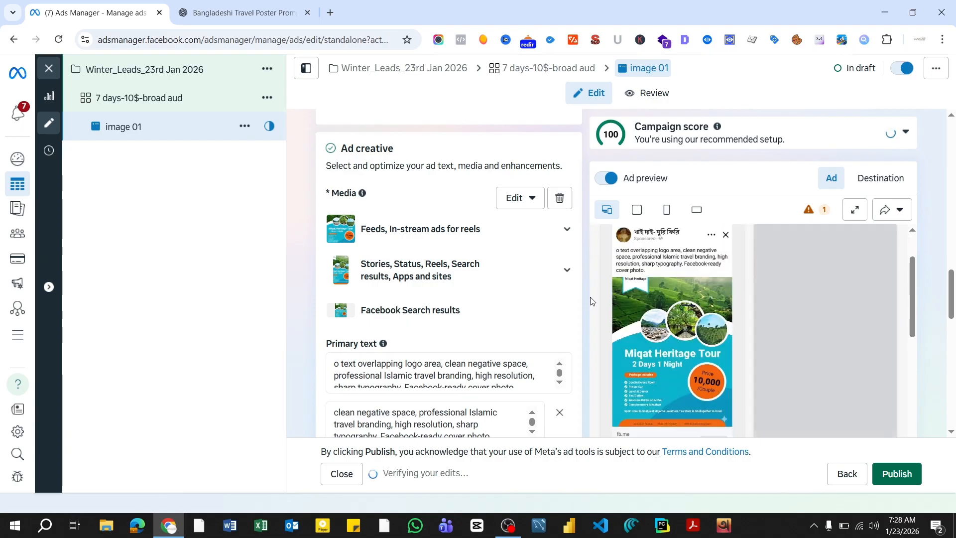
scroll(591, 301, "up", 2)
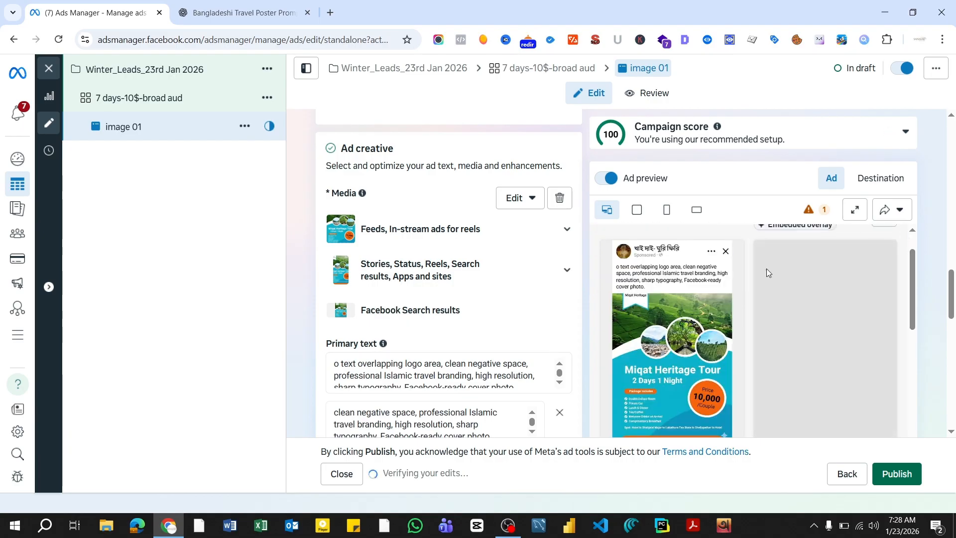
left_click(855, 210)
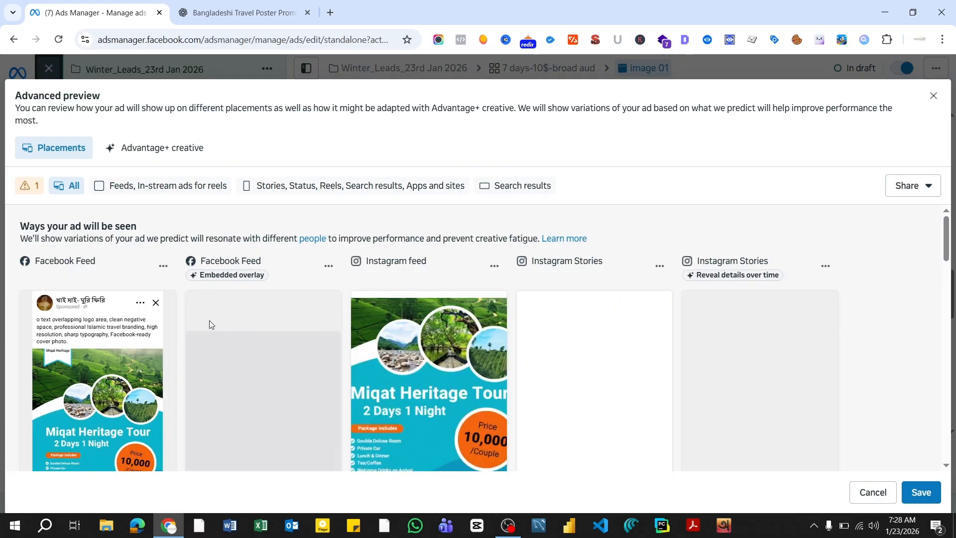
scroll(349, 298, "down", 3)
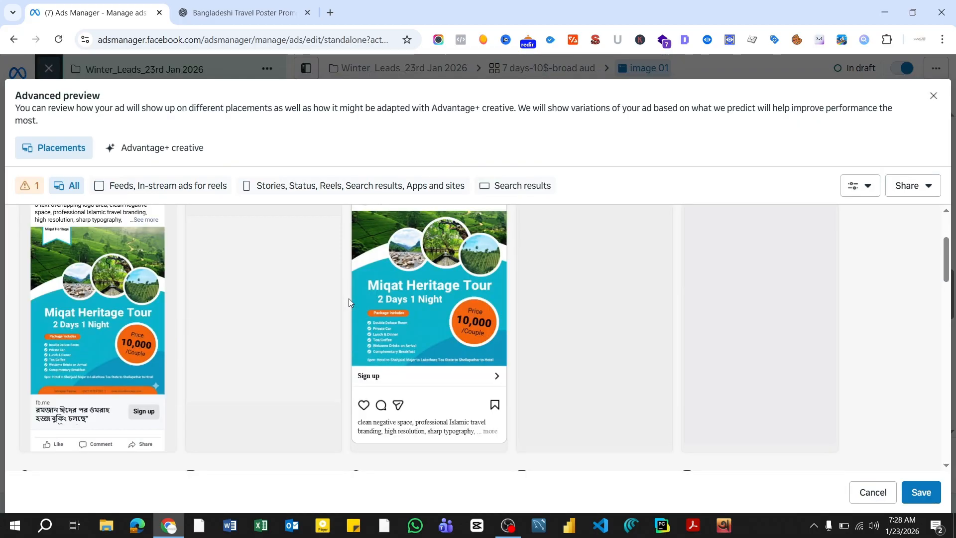
scroll(348, 297, "down", 2)
scroll(348, 298, "down", 2)
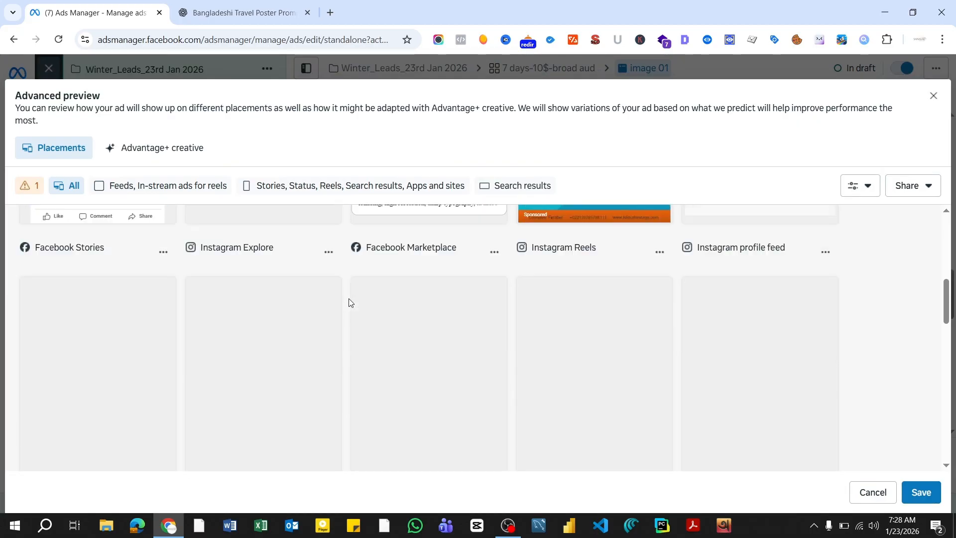
scroll(349, 298, "up", 5)
scroll(349, 301, "down", 4)
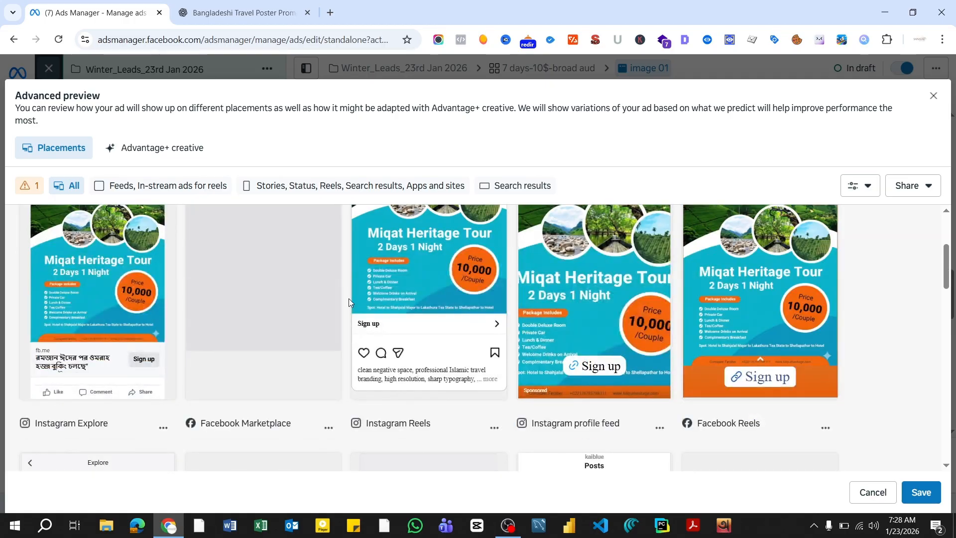
scroll(349, 301, "down", 3)
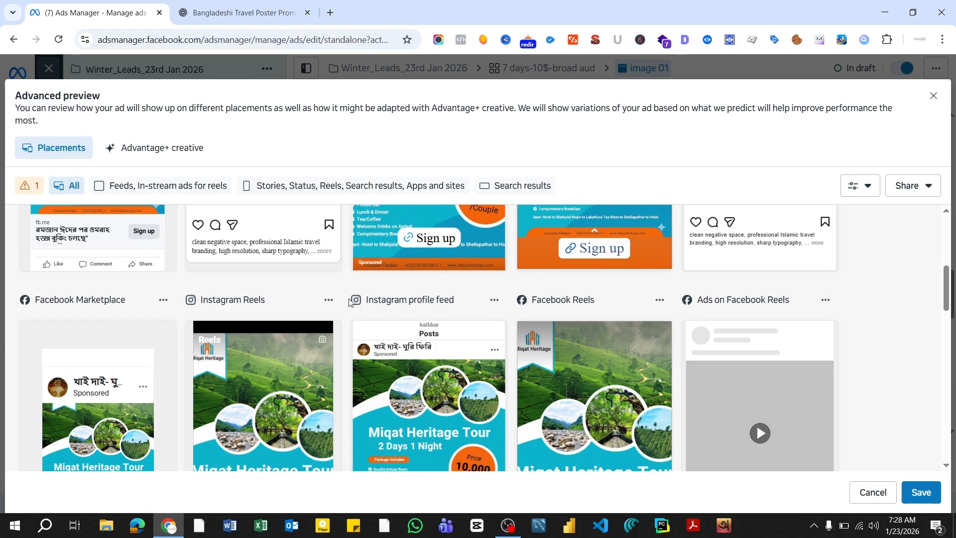
scroll(349, 301, "down", 3)
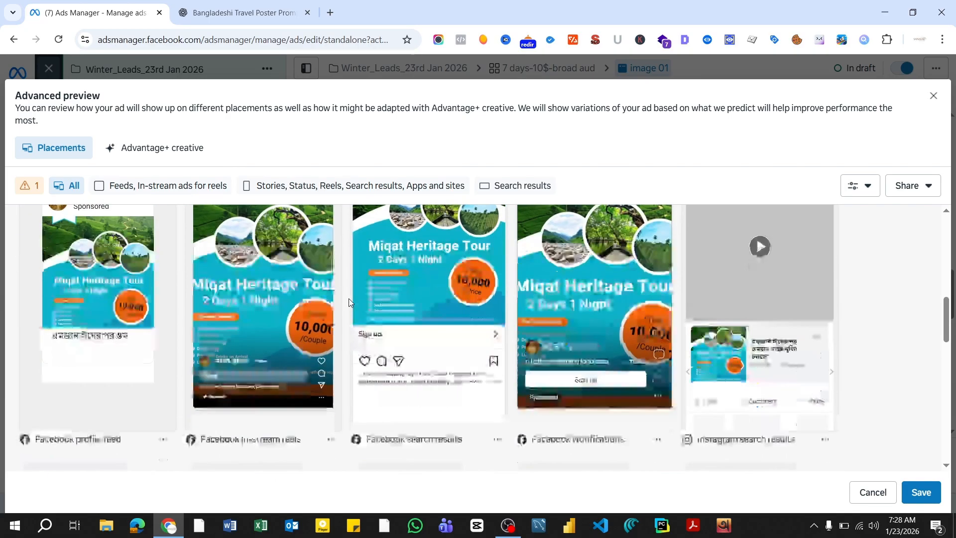
left_click(933, 95)
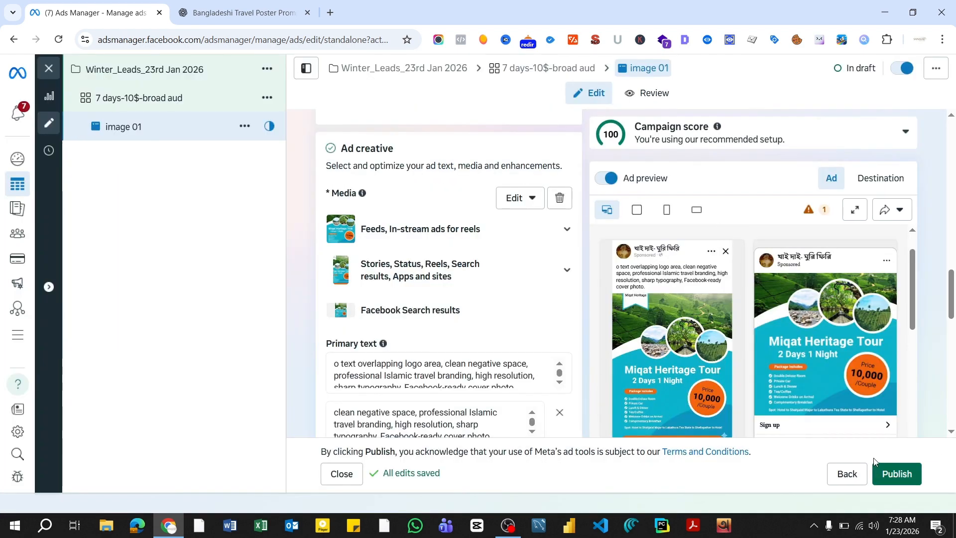